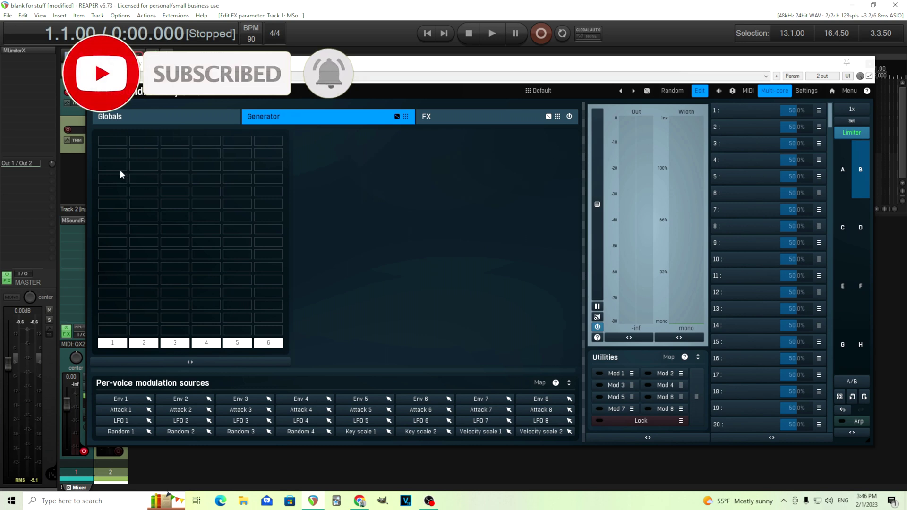
Step: Set the global envelope's Sustain to 0.00 dB, keeping Decay at 10 ms, and return to the Generator page
click(129, 117)
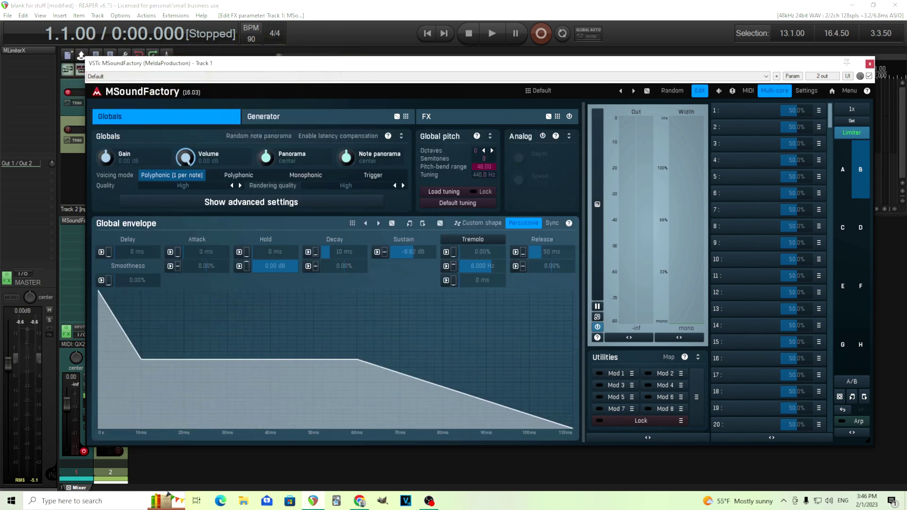
scroll(340, 252, up, 5)
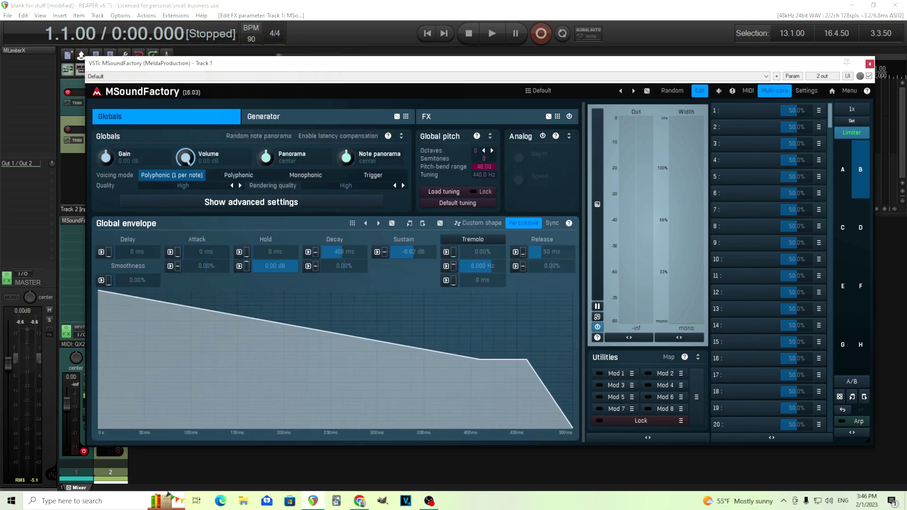
scroll(340, 252, down, 8)
scroll(384, 255, up, 3)
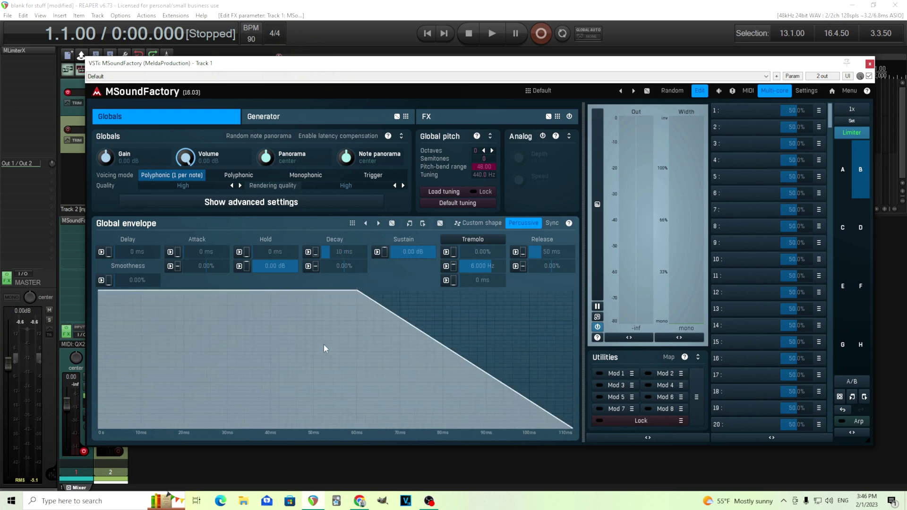
click(295, 117)
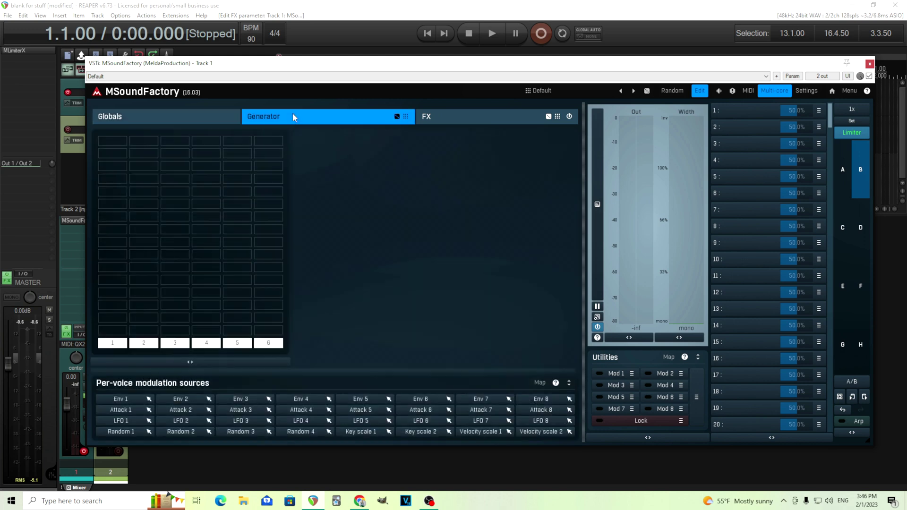
Step: Add a GranularSampler to an empty slot, load its Default preset, and pop it into its own window
click(113, 169)
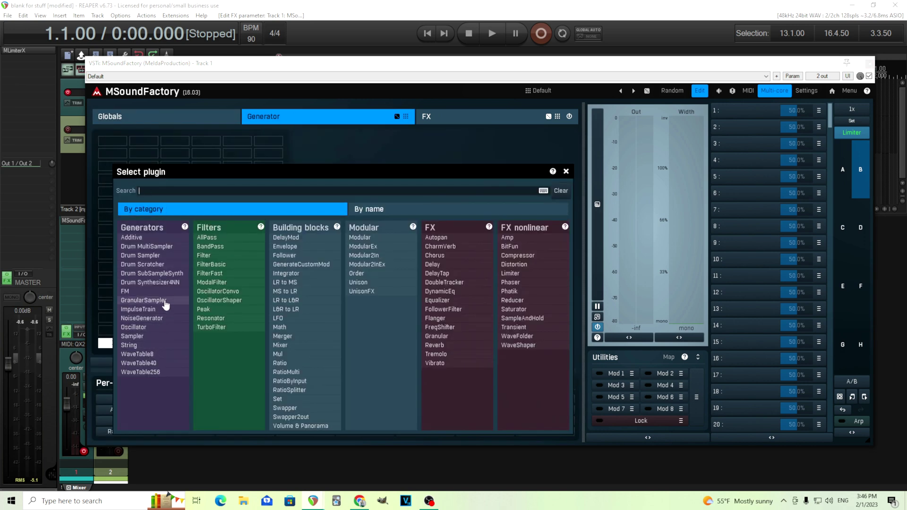
click(165, 300)
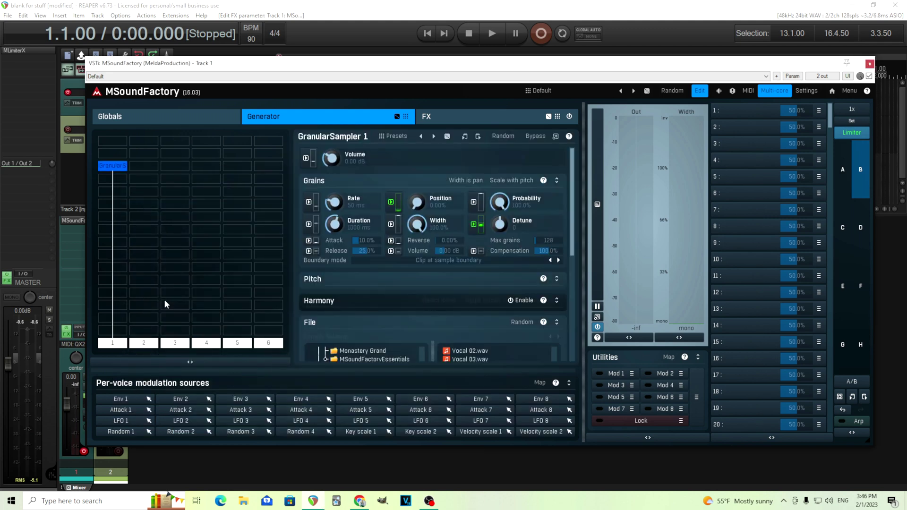
click(395, 137)
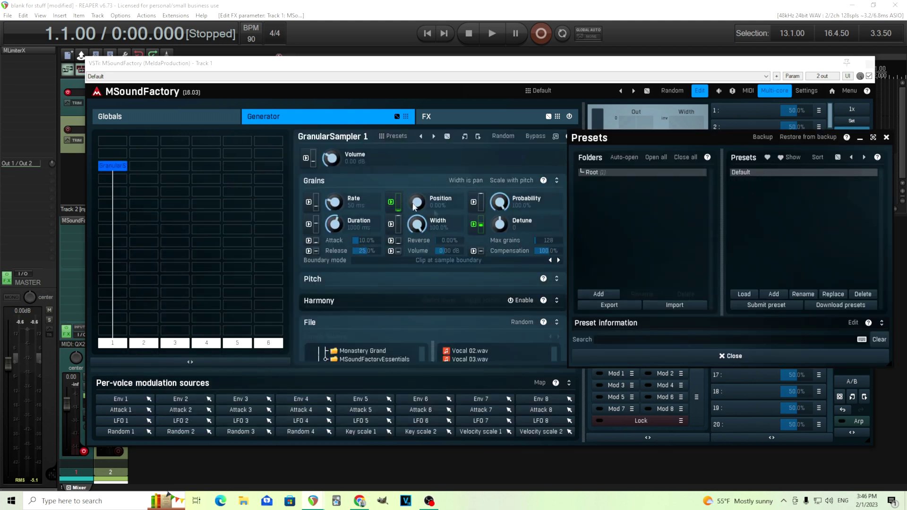
double_click(747, 174)
click(728, 357)
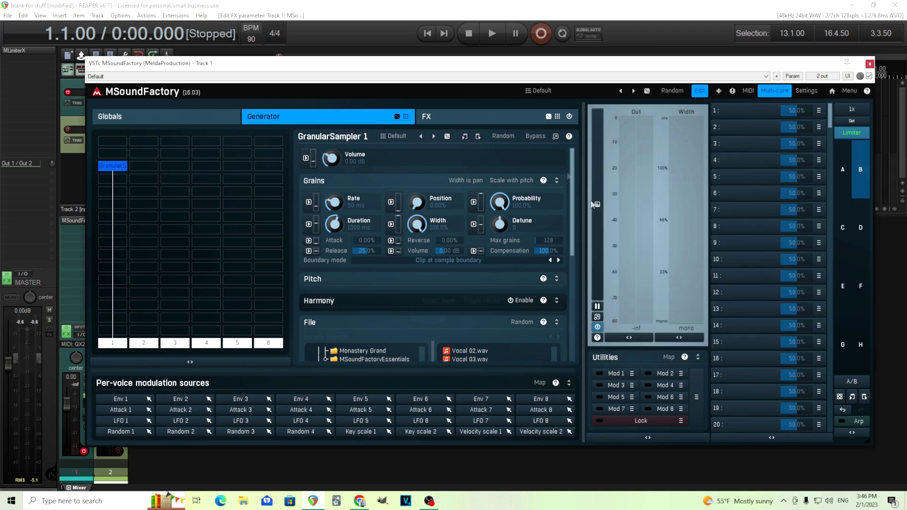
click(556, 136)
Step: Load Barrel Drum.wav from MSoundFactoryEssentials > Impacts > Drum into the GranularSampler
drag(245, 41, 218, 37)
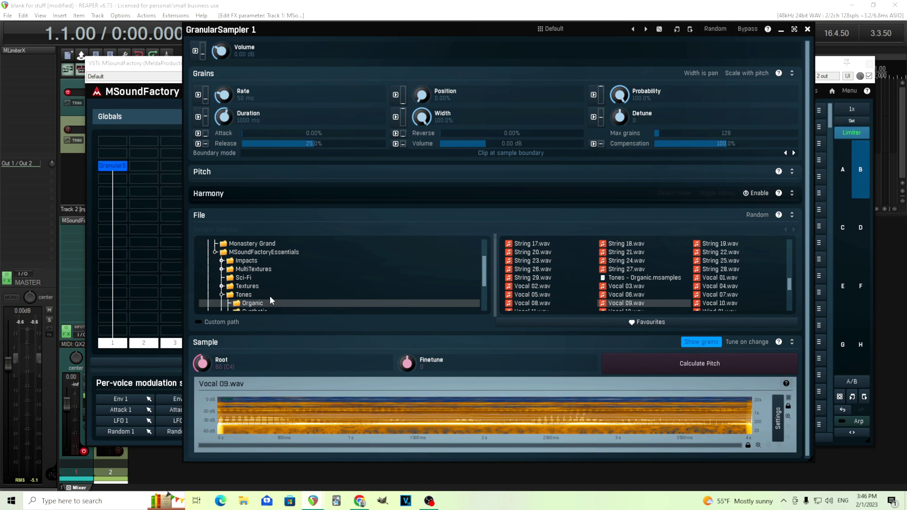
click(275, 259)
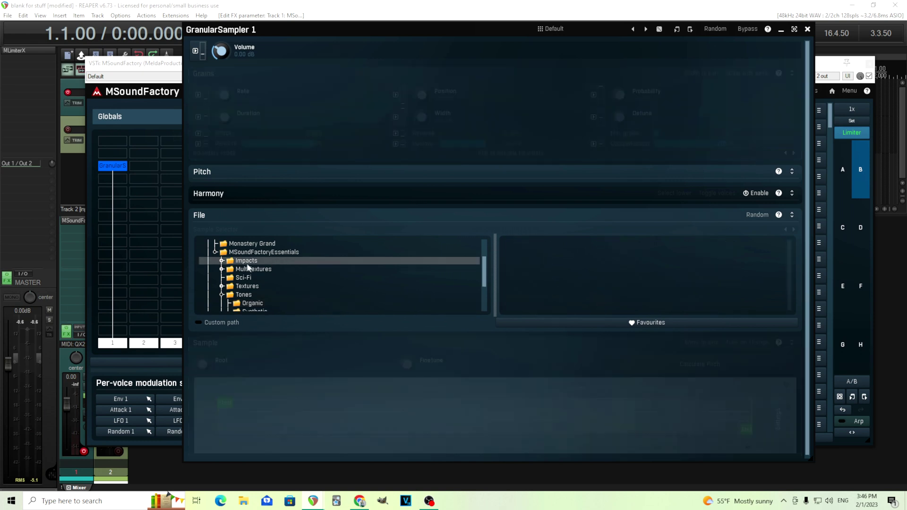
click(222, 261)
click(245, 261)
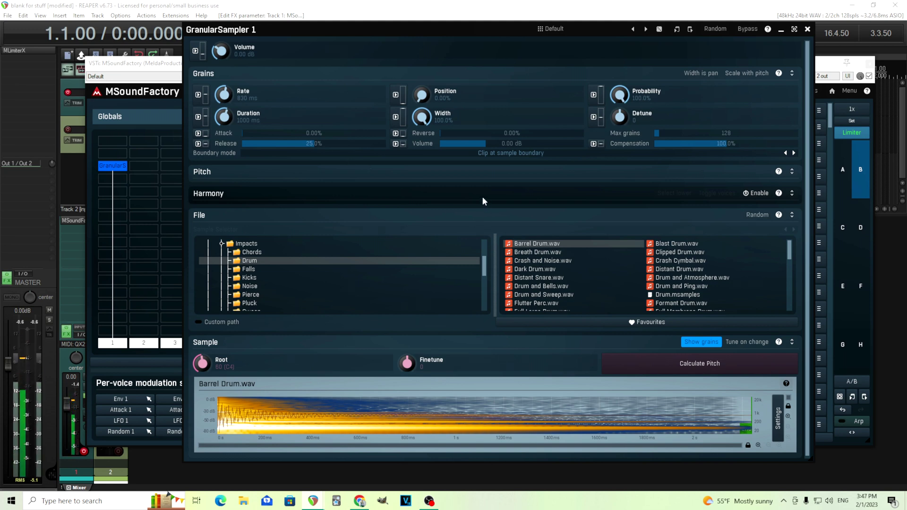
Step: Set grain Width to 0% and audition drum samples from Breath Drum.wav through High War Drum.wav
double_click(422, 117)
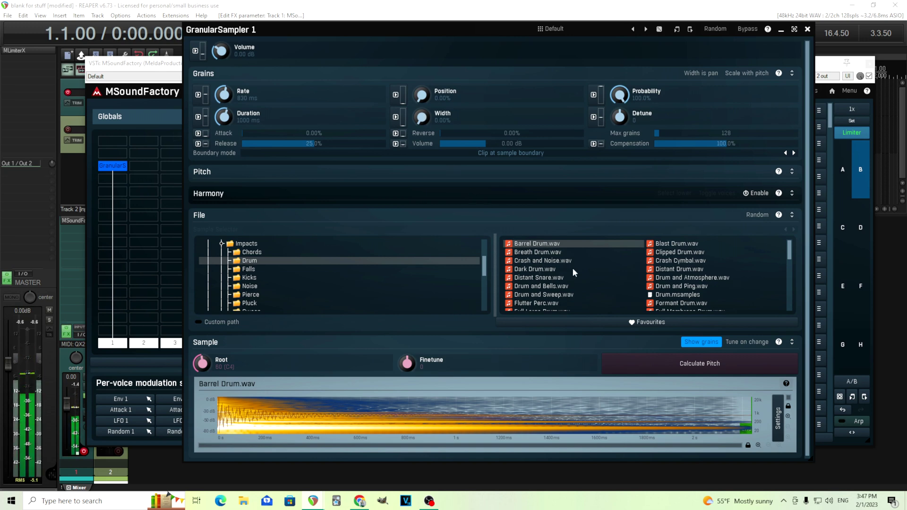
click(543, 252)
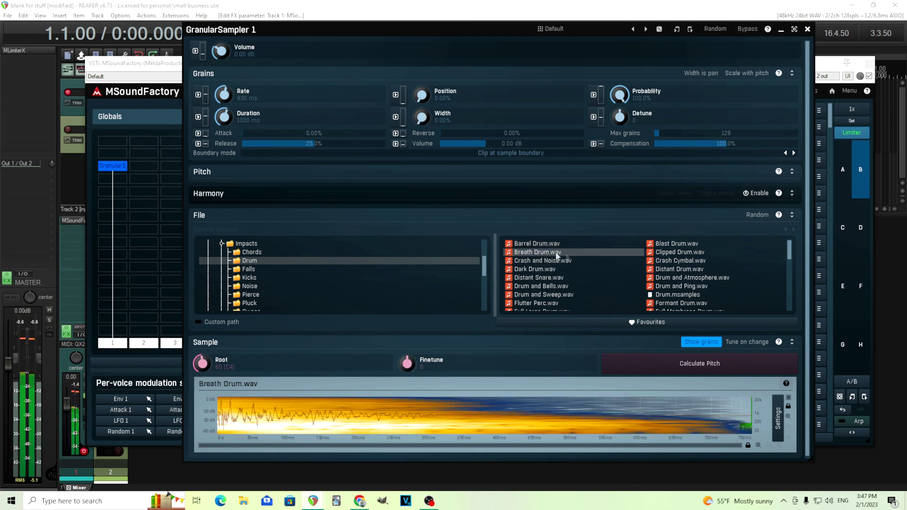
click(676, 244)
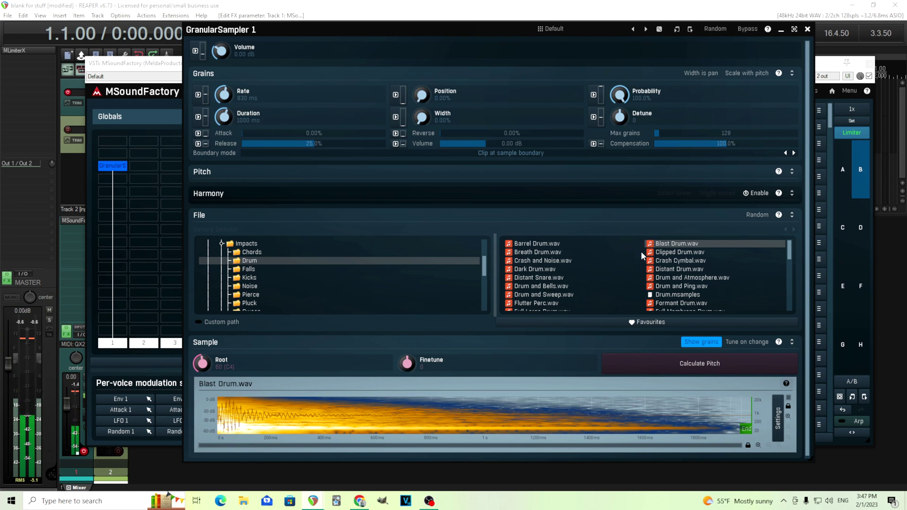
click(672, 262)
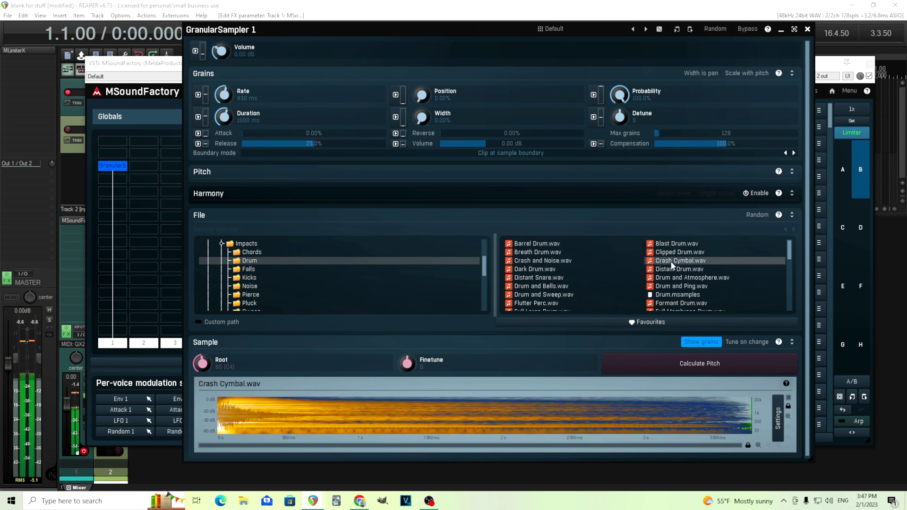
click(571, 262)
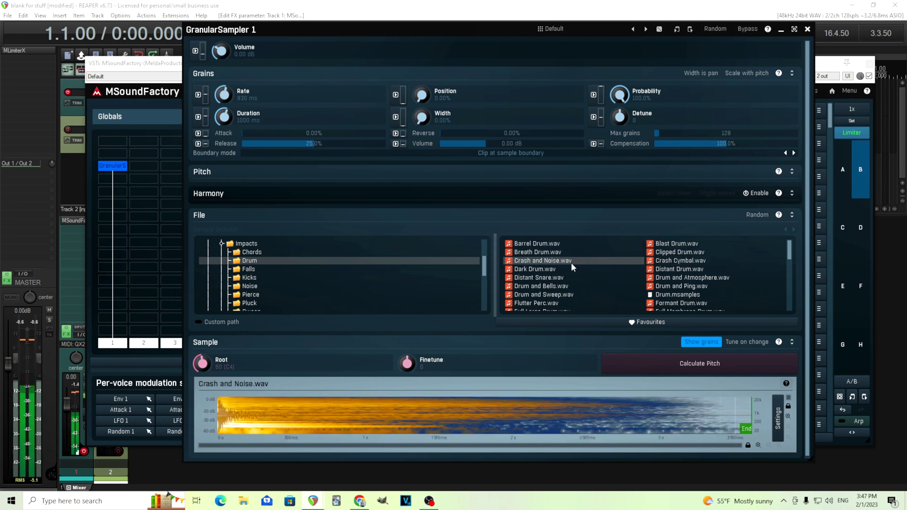
scroll(715, 290, down, 3)
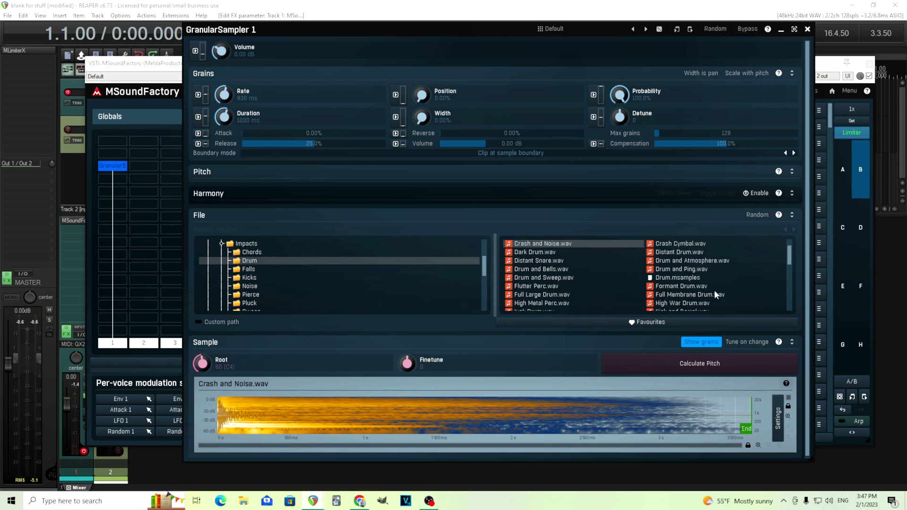
click(545, 253)
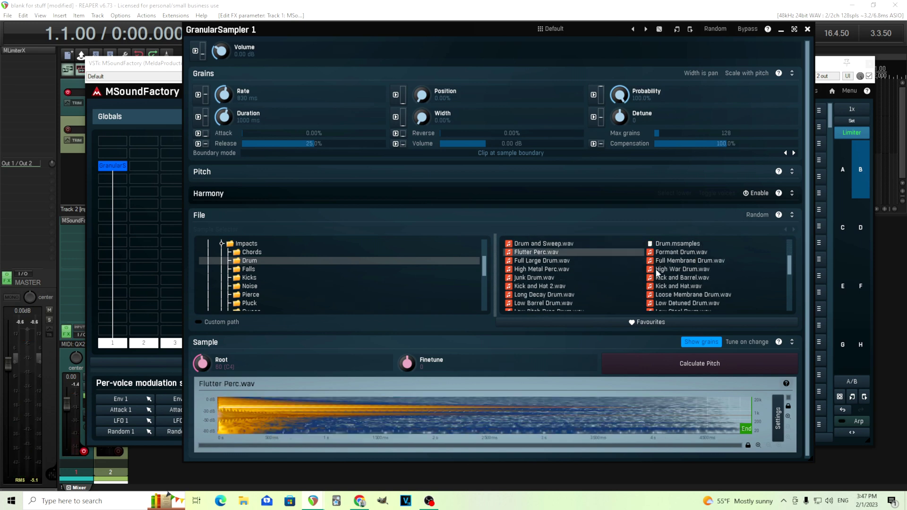
click(683, 270)
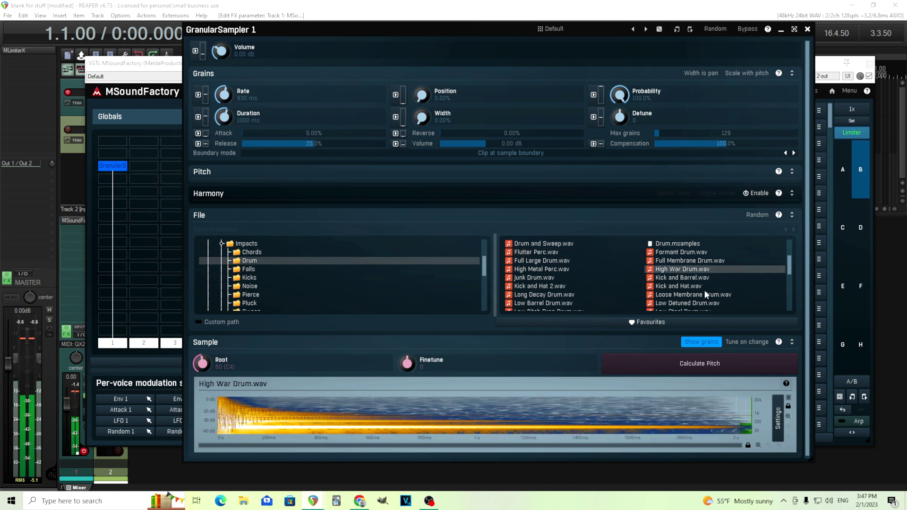
Step: Audition further drum samples, settle on Pipe Drum.wav, and collapse the file browser
scroll(705, 290, down, 1)
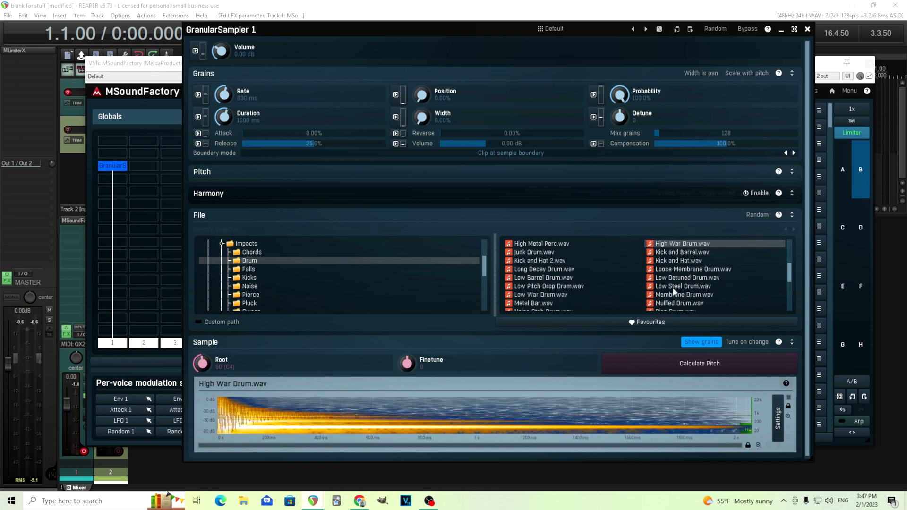
click(706, 297)
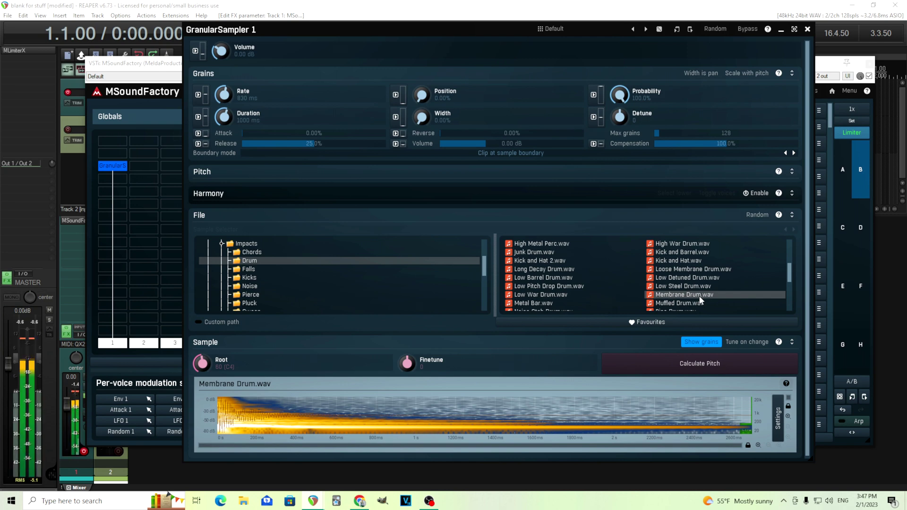
click(688, 278)
scroll(575, 296, down, 1)
click(548, 279)
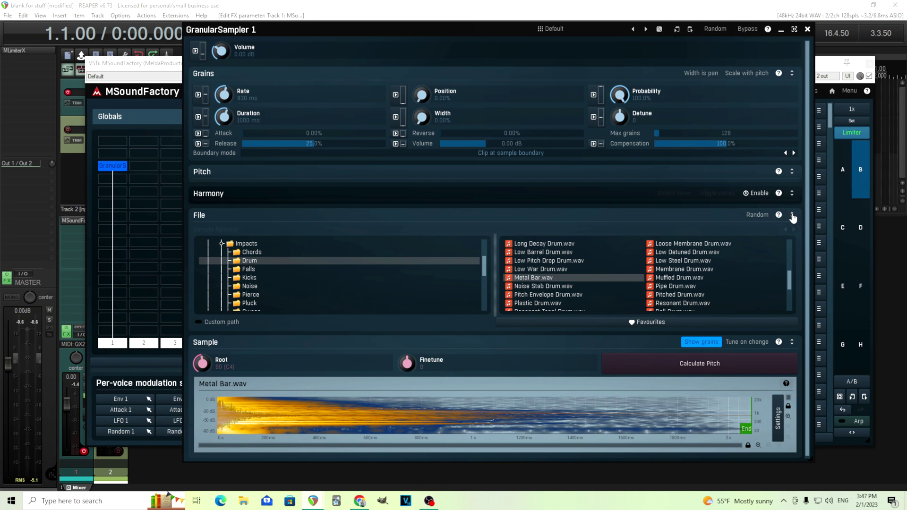
click(679, 288)
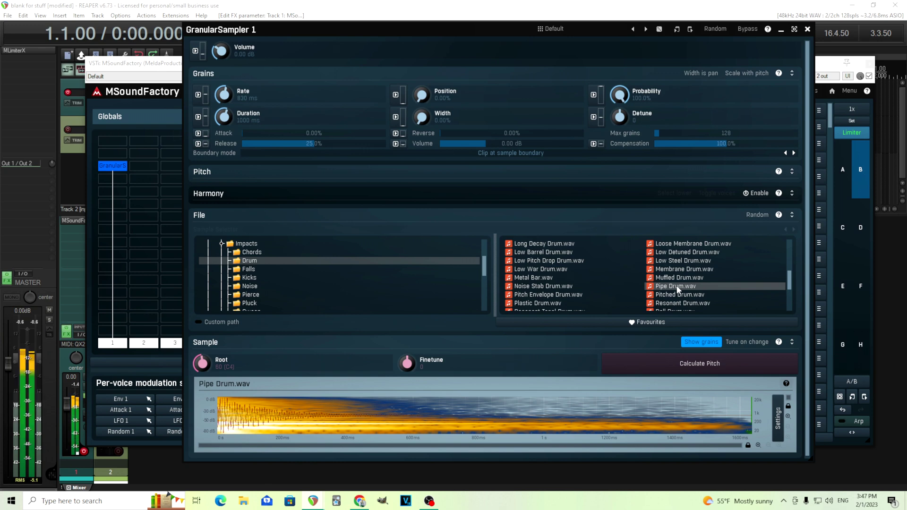
click(792, 215)
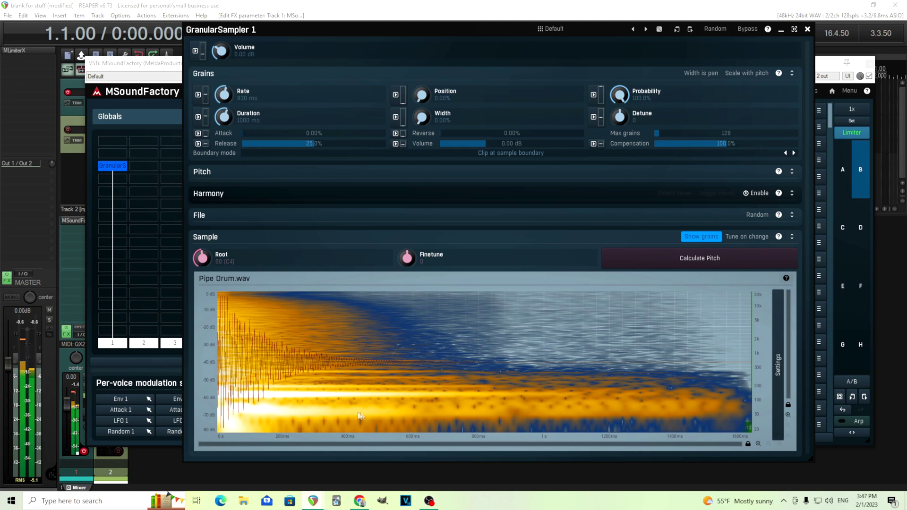
Step: Show the sample as a waveform instead of a sonogram and set grain Reverse to 100%
click(778, 360)
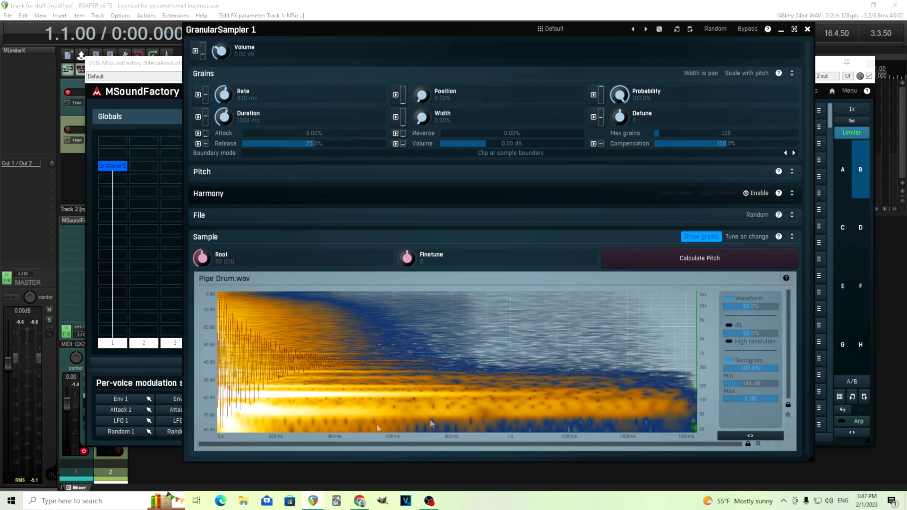
click(741, 362)
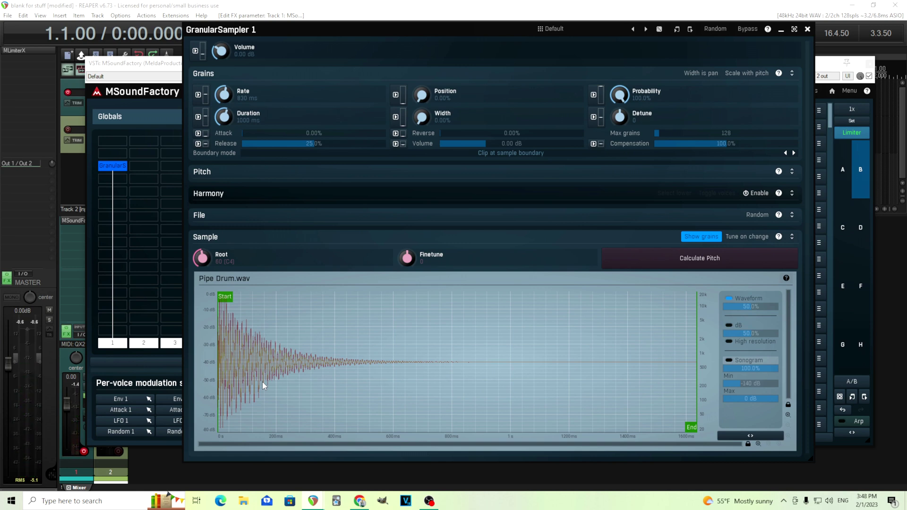
drag(532, 133, 582, 133)
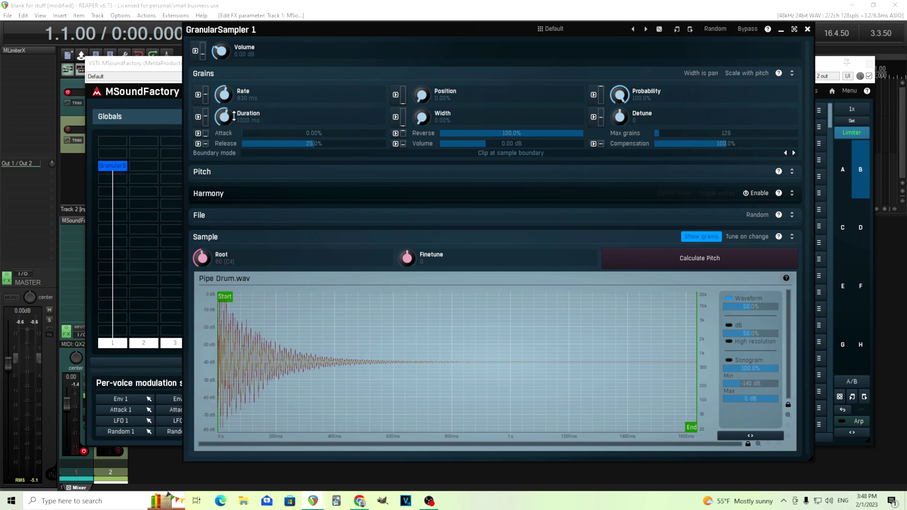
Step: Shape the grains: Duration 473 ms, Attack 28.6%, Release 3.0%
drag(224, 117, 223, 101)
drag(285, 132, 285, 153)
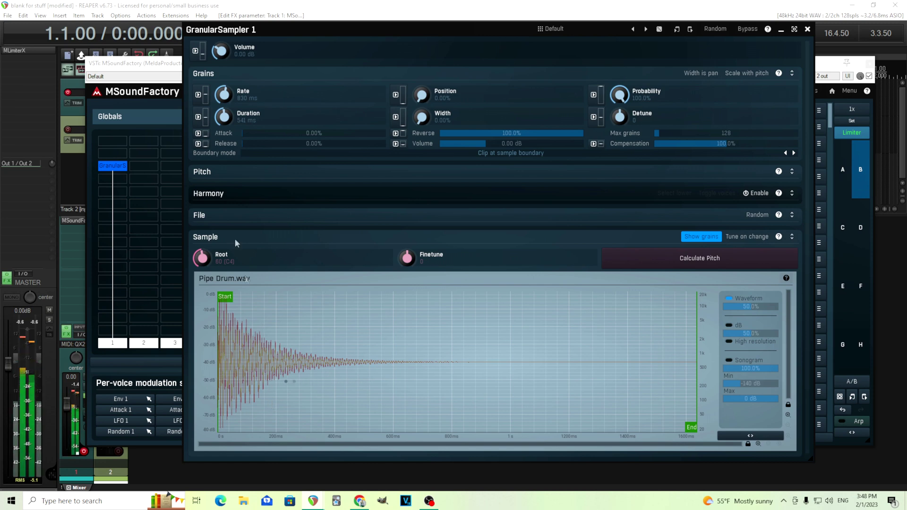
drag(261, 147, 262, 144)
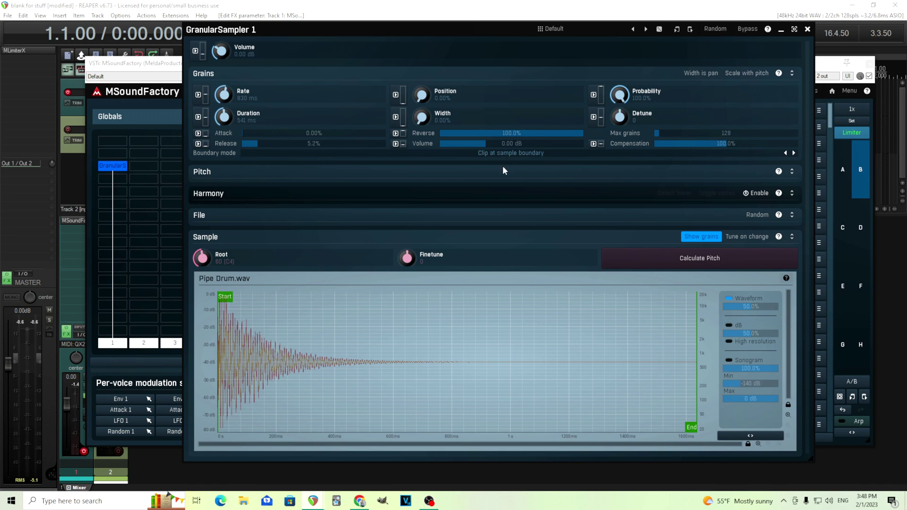
Step: Lower the grain Rate from 481 ms down to about 37 ms
drag(230, 37, 276, 68)
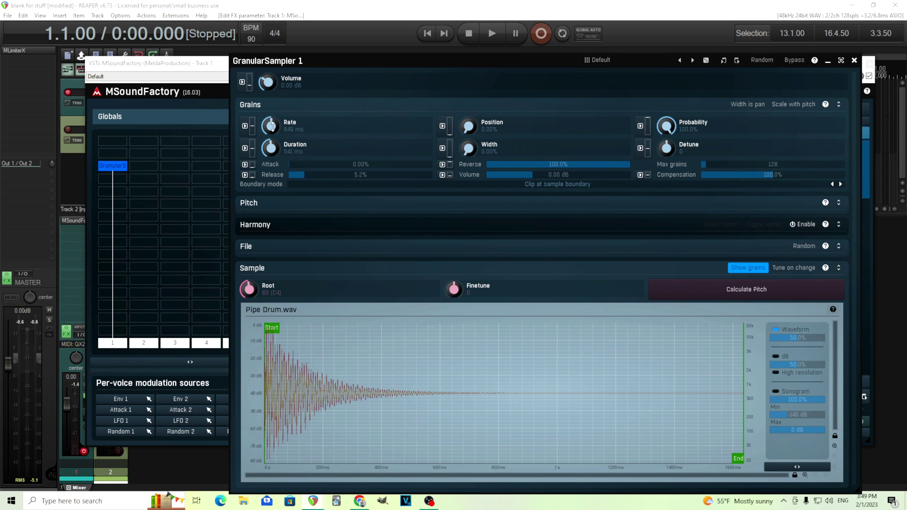
drag(272, 126, 272, 142)
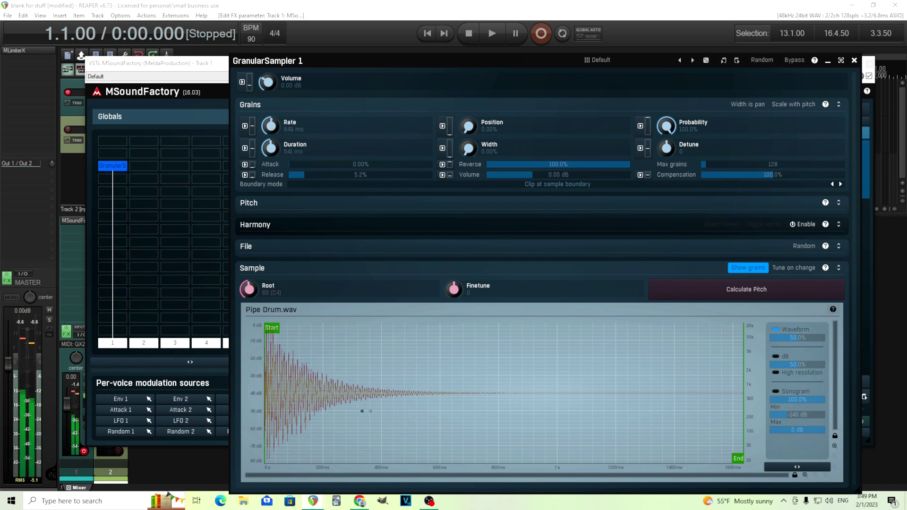
drag(272, 142, 272, 167)
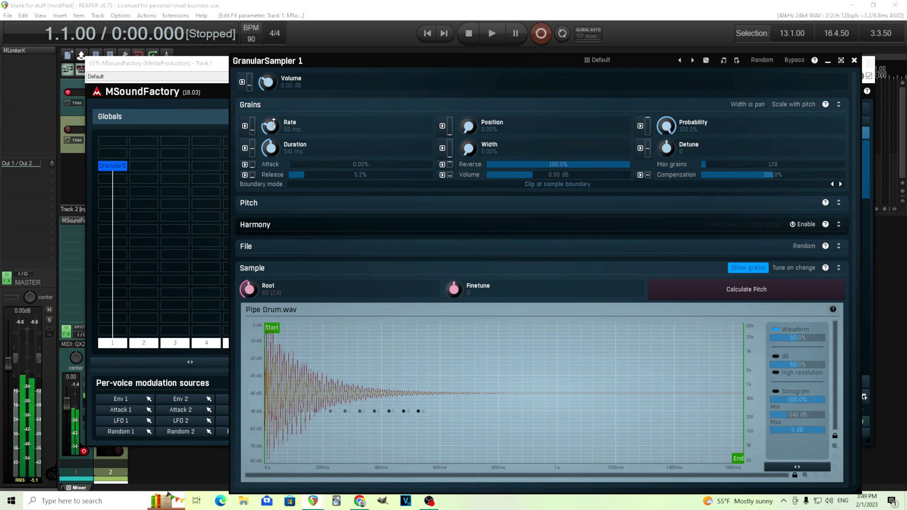
scroll(273, 124, down, 3)
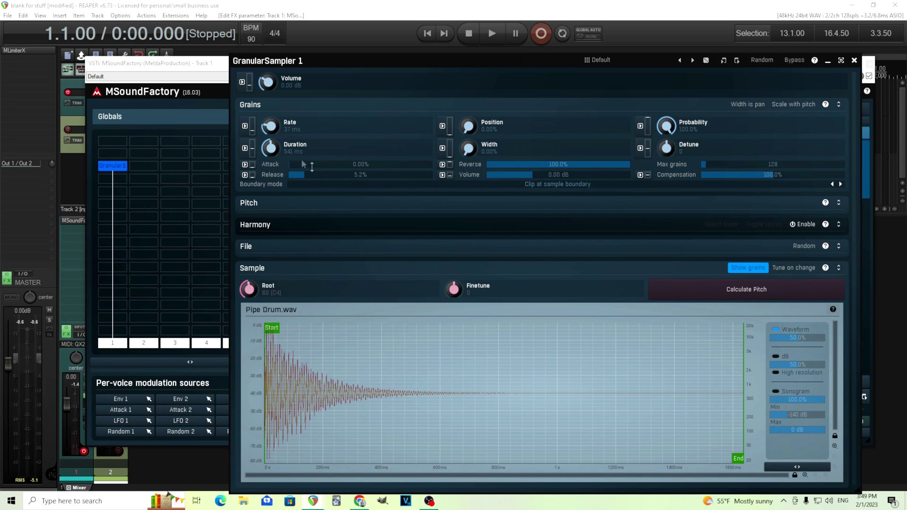
Step: Modulate Detune from a True noise source and drop the grain Rate to about 29 ms
click(641, 148)
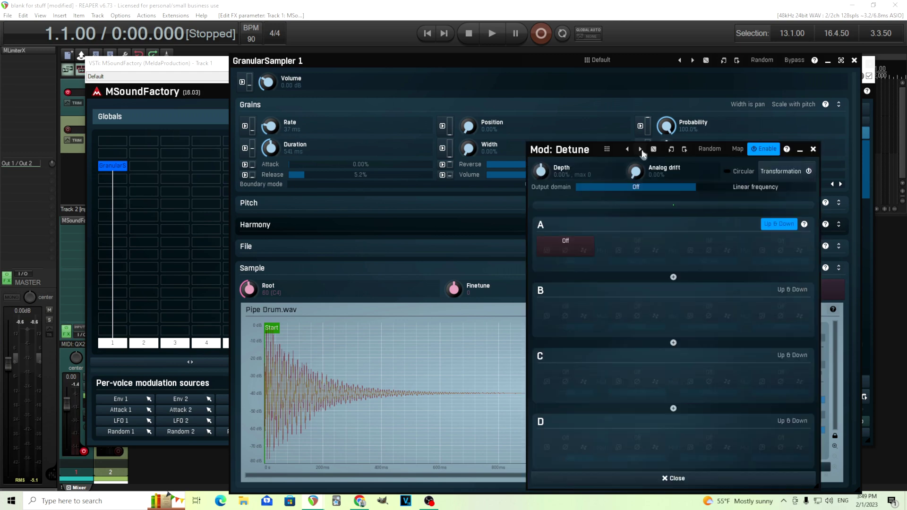
click(567, 239)
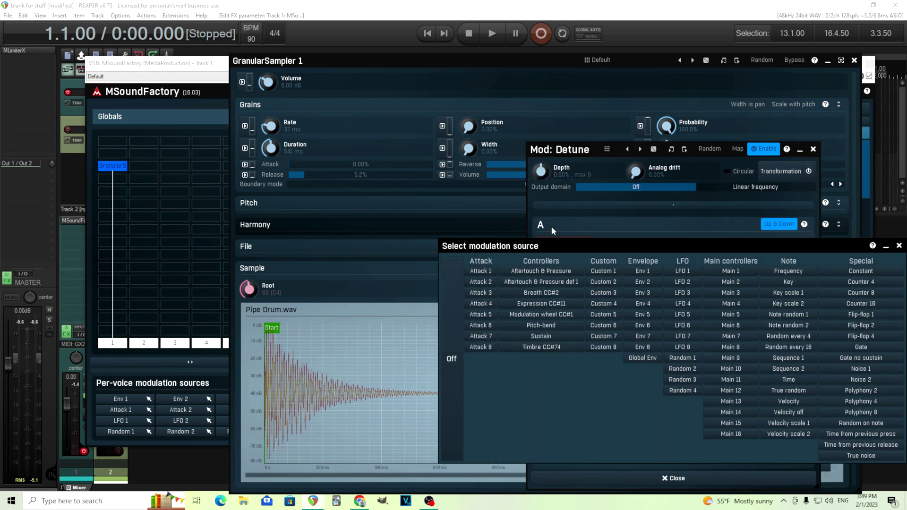
drag(536, 249, 434, 199)
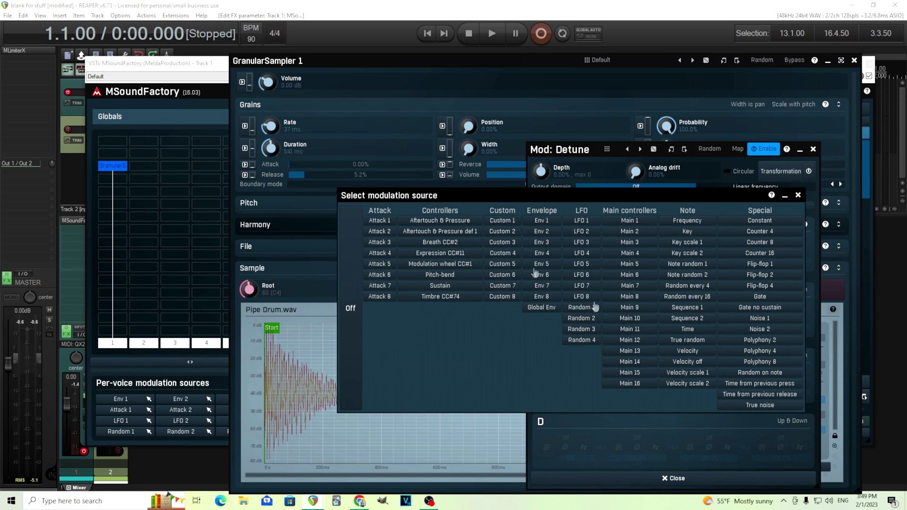
click(770, 409)
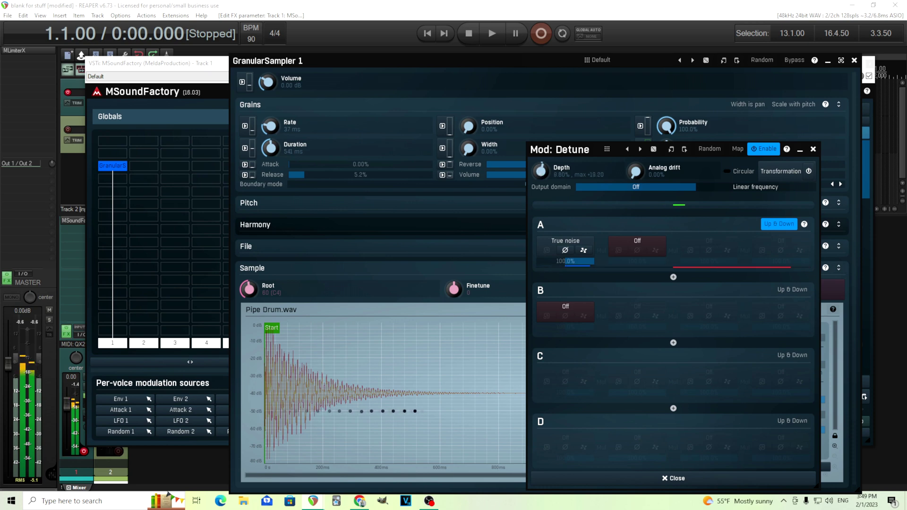
key(Escape)
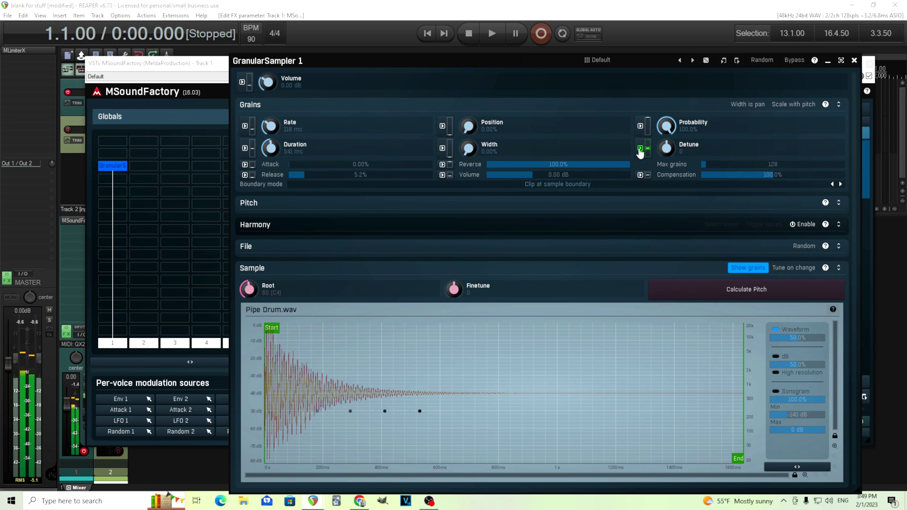
drag(259, 133, 259, 161)
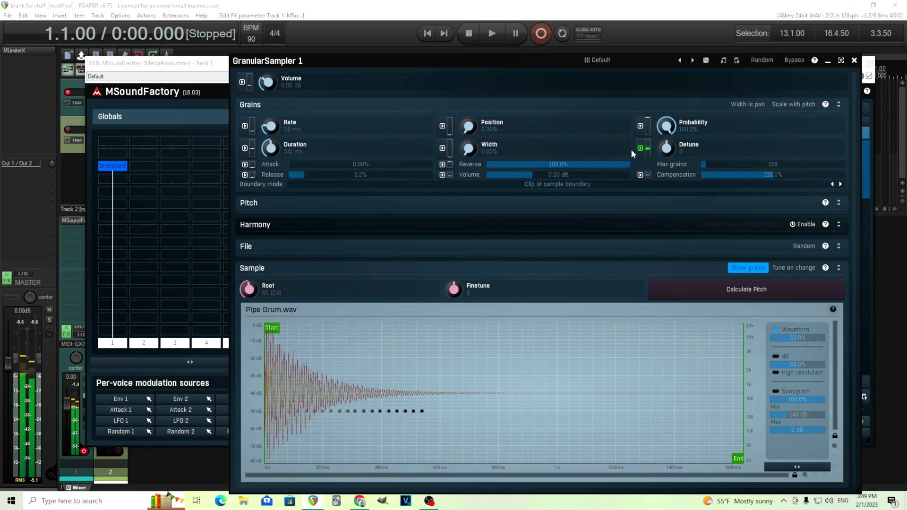
Step: Adjust the Detune modulation depth to about 4% and close the modulation panel
click(644, 148)
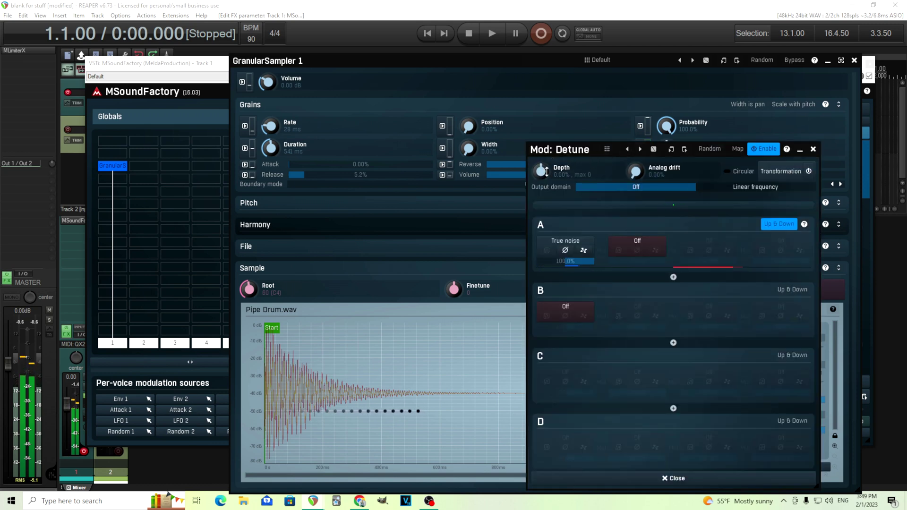
mouse_move(546, 171)
mouse_down()
mouse_move(546, 157)
mouse_move(547, 173)
mouse_up()
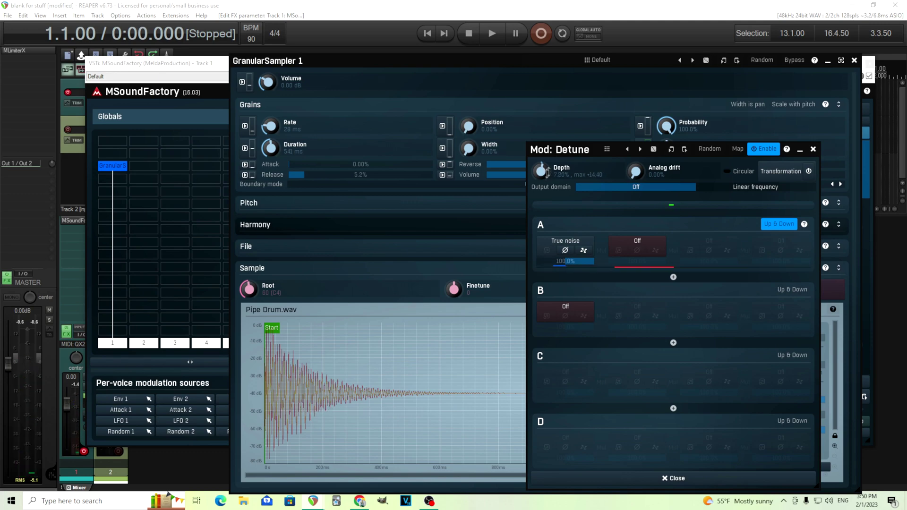
drag(562, 150, 347, 114)
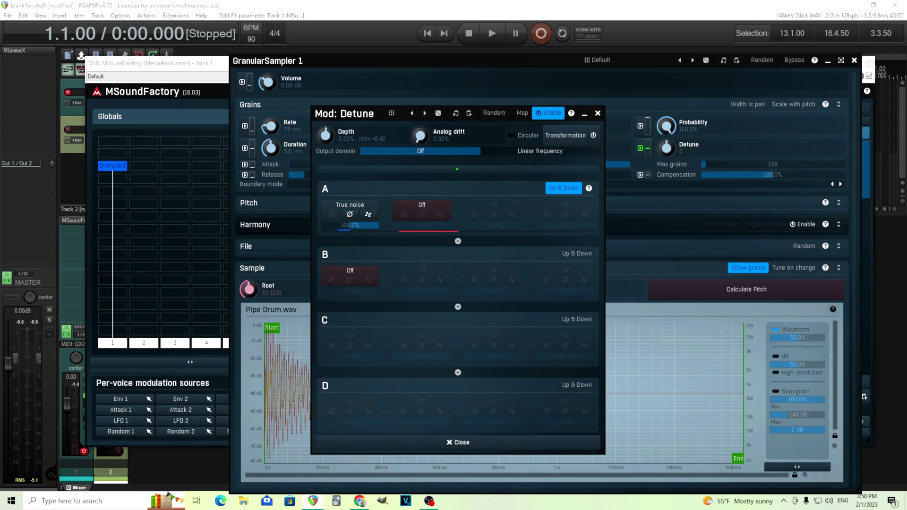
scroll(373, 144, up, 1)
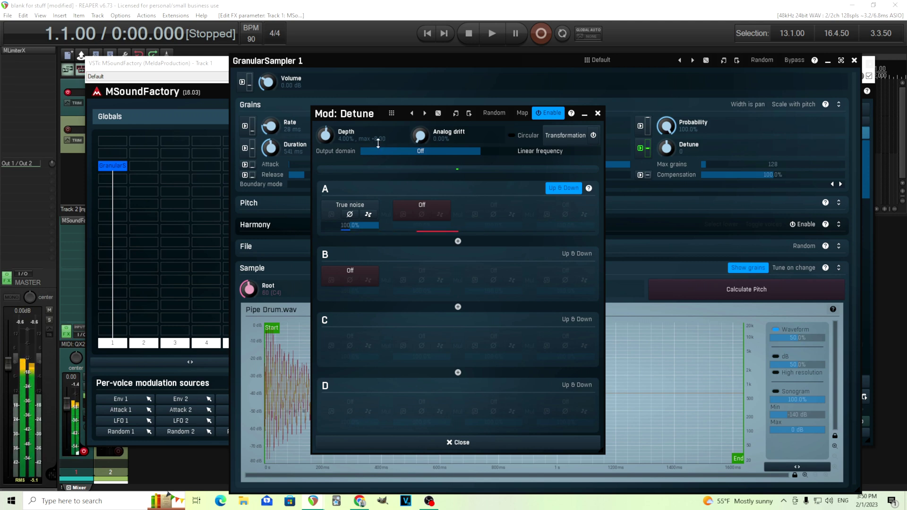
double_click(330, 137)
scroll(330, 137, up, 7)
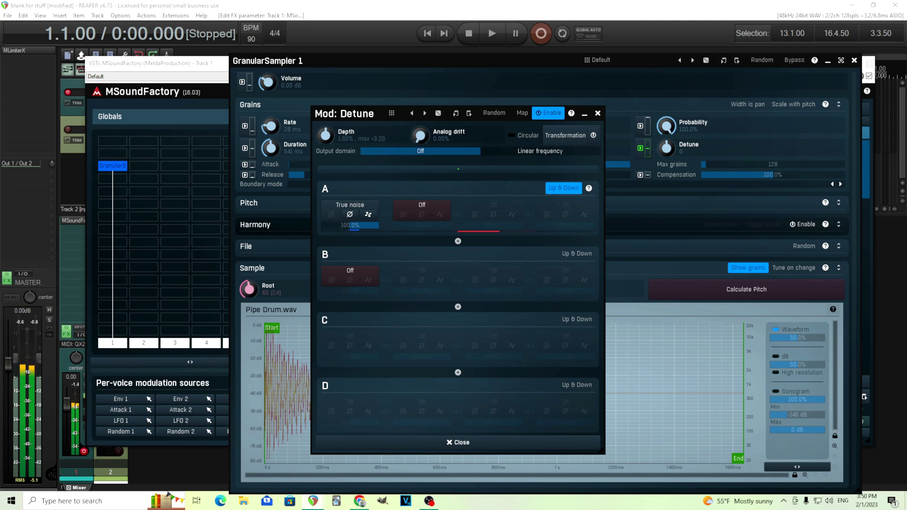
scroll(326, 136, down, 1)
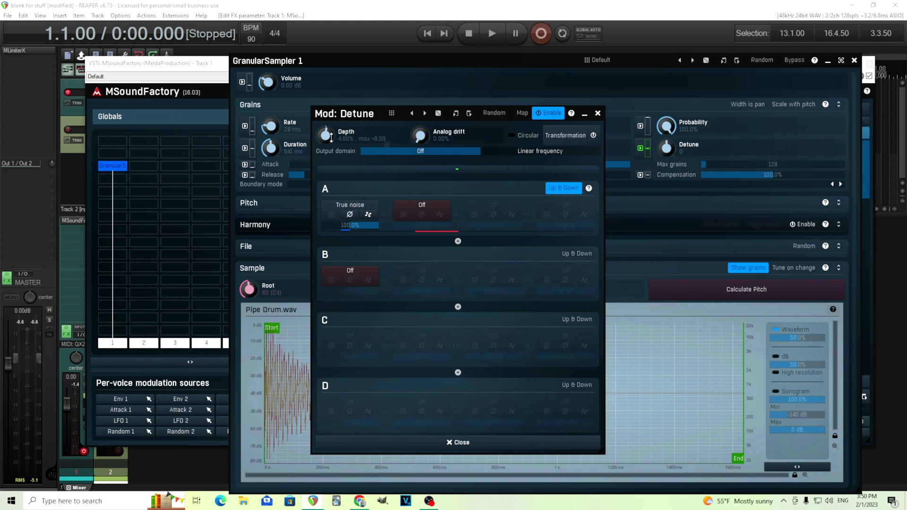
click(599, 113)
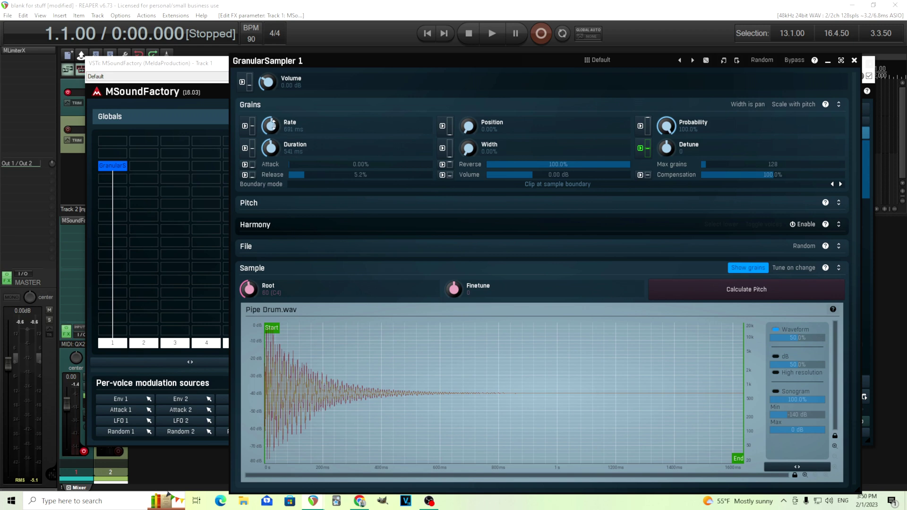
Step: Sync the grain Rate to 1/4, giving 667 ms
double_click(273, 124)
click(363, 268)
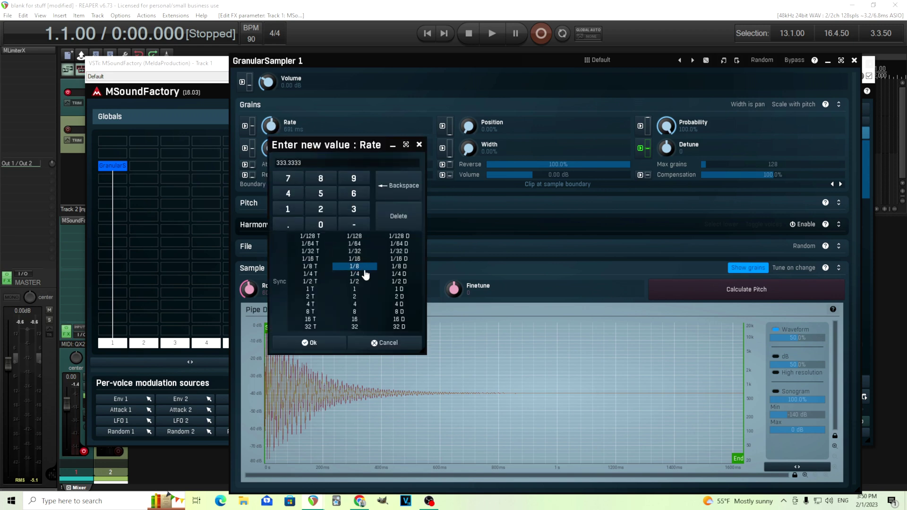
click(368, 276)
click(334, 345)
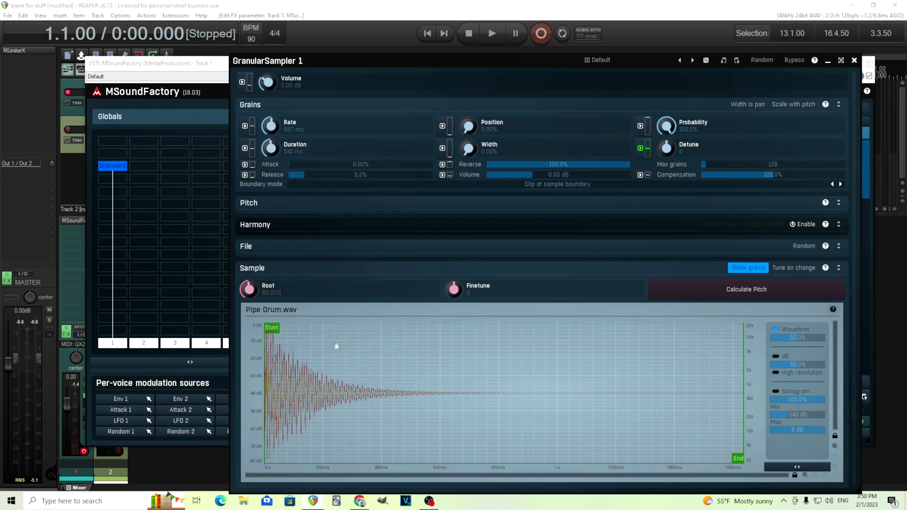
Step: Modulate Rate from Attack 1 at −24% depth
click(245, 127)
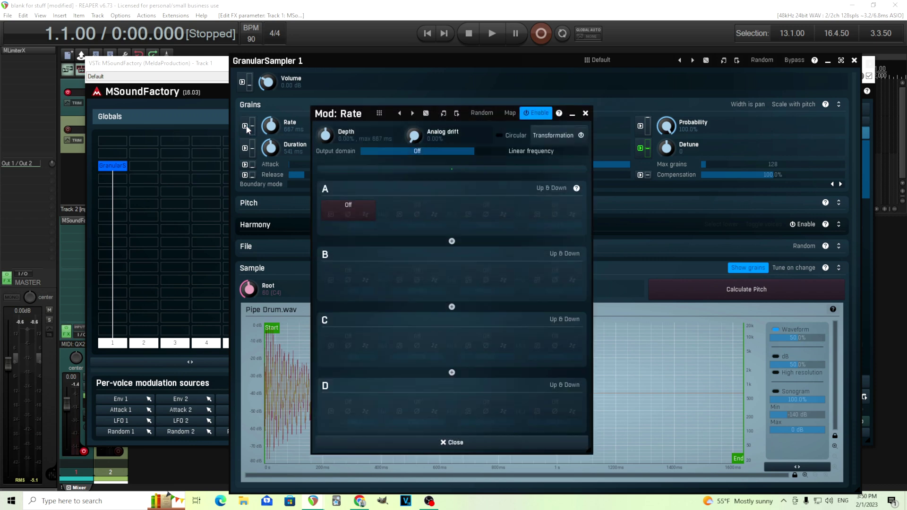
click(342, 204)
click(392, 239)
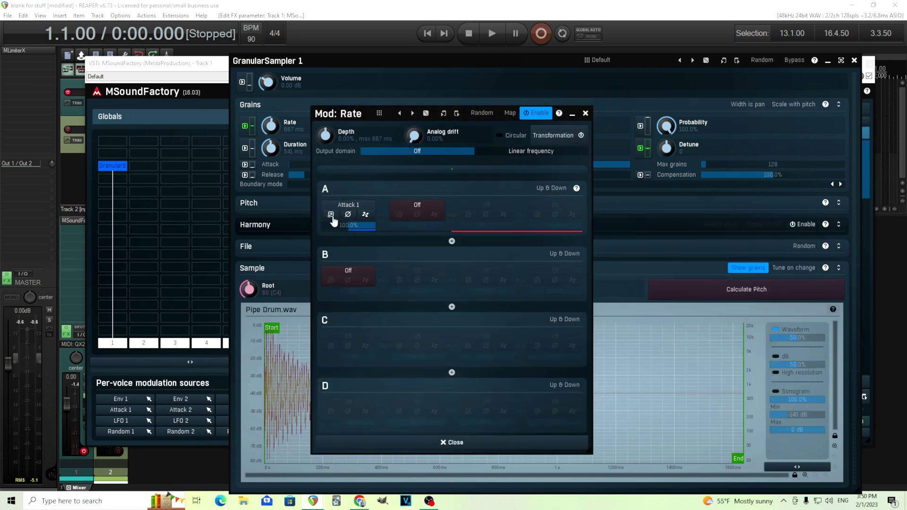
drag(325, 135, 325, 150)
Step: Make Attack 1 a rising 0%–100% ramp with Time synced to 2 (5333 ms)
click(331, 214)
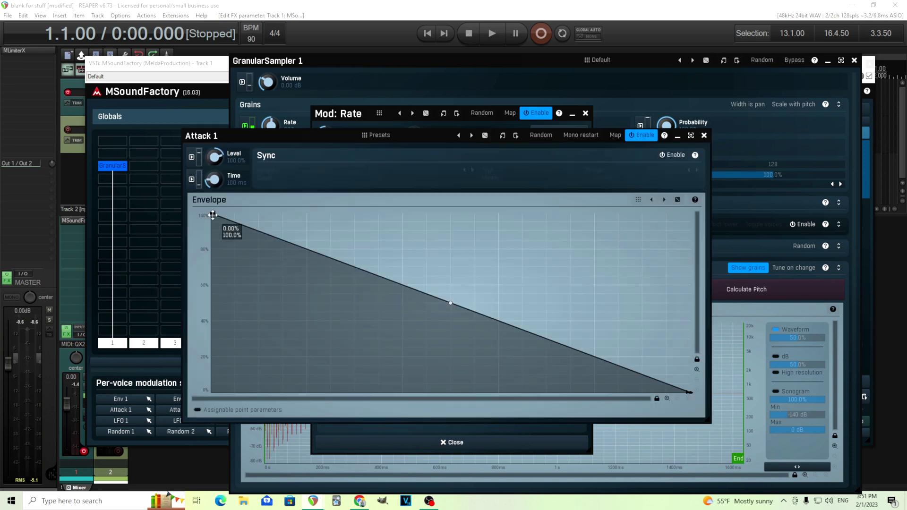
drag(213, 213, 225, 397)
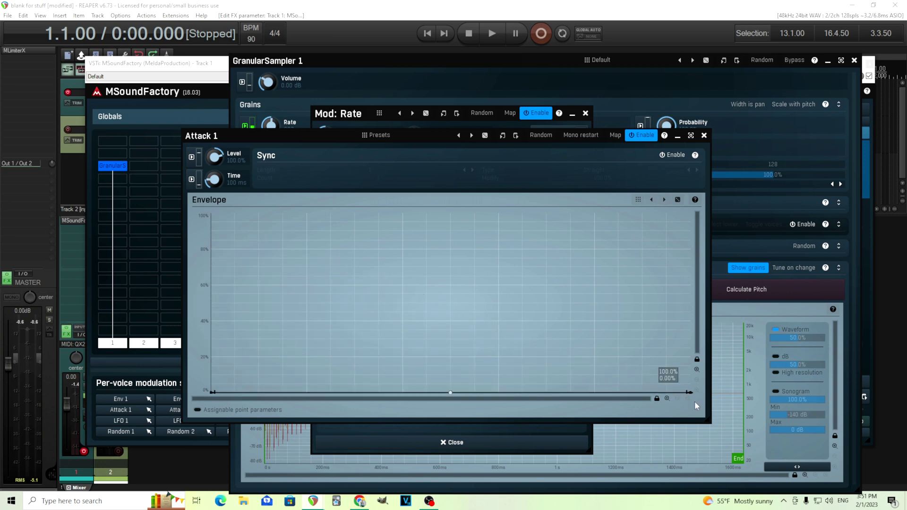
drag(691, 392, 711, 190)
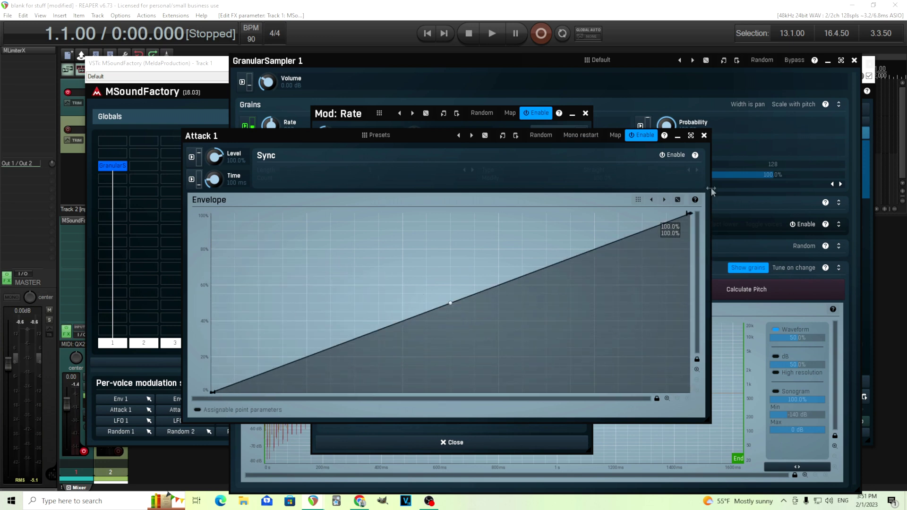
double_click(215, 180)
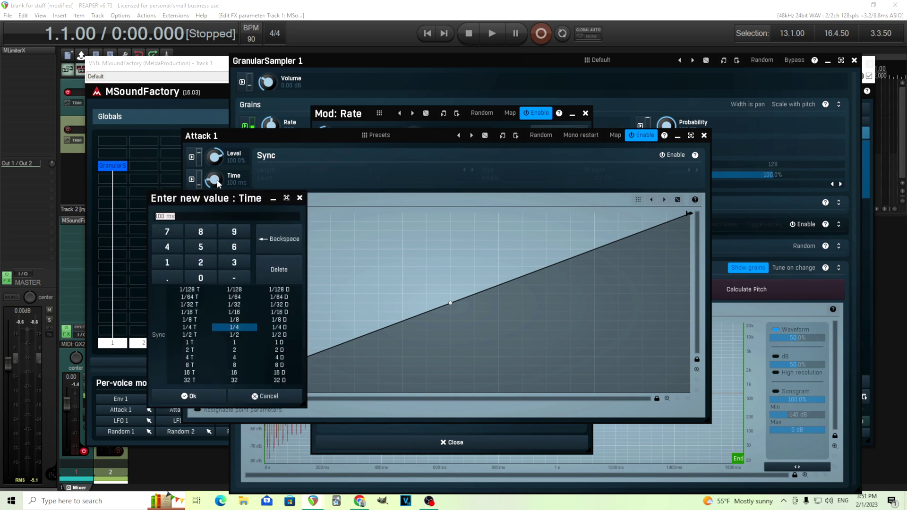
click(239, 353)
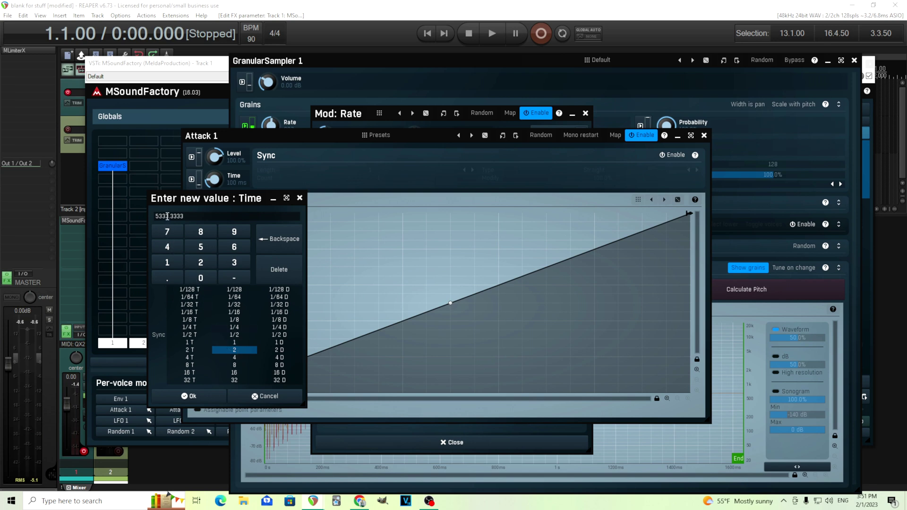
click(191, 397)
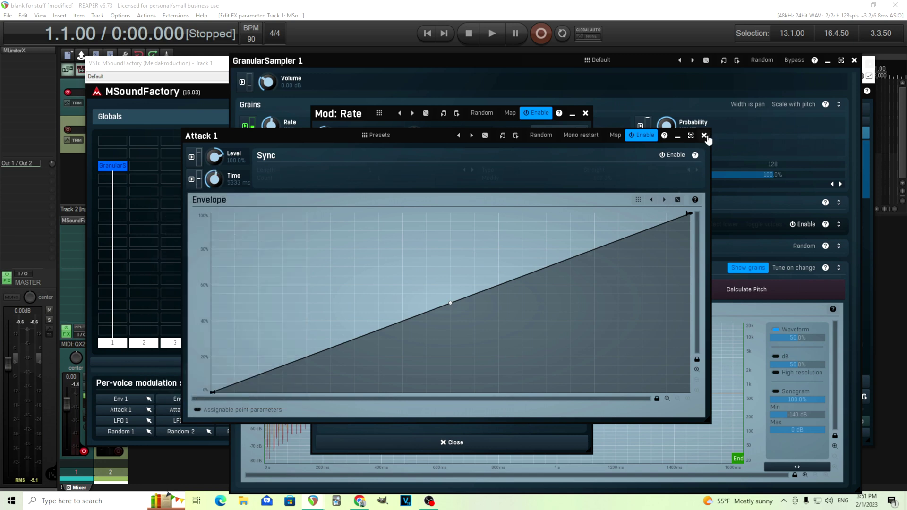
click(704, 136)
drag(340, 117, 402, 114)
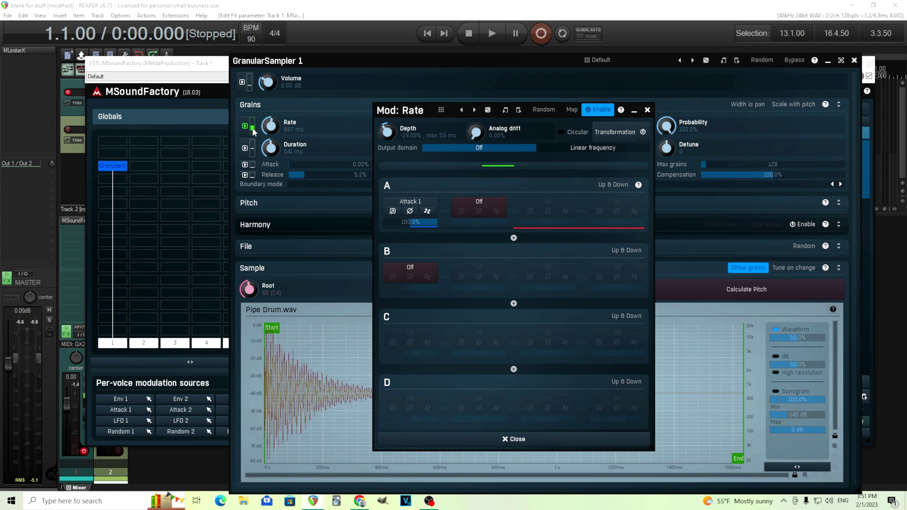
Step: Curve the Attack 1 ramp exponentially, then close the envelope and Rate modulation windows
click(647, 110)
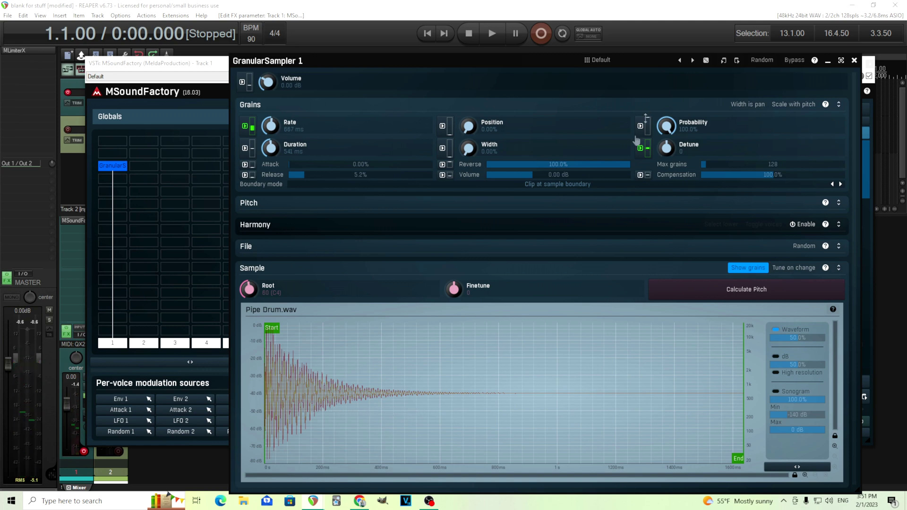
click(245, 126)
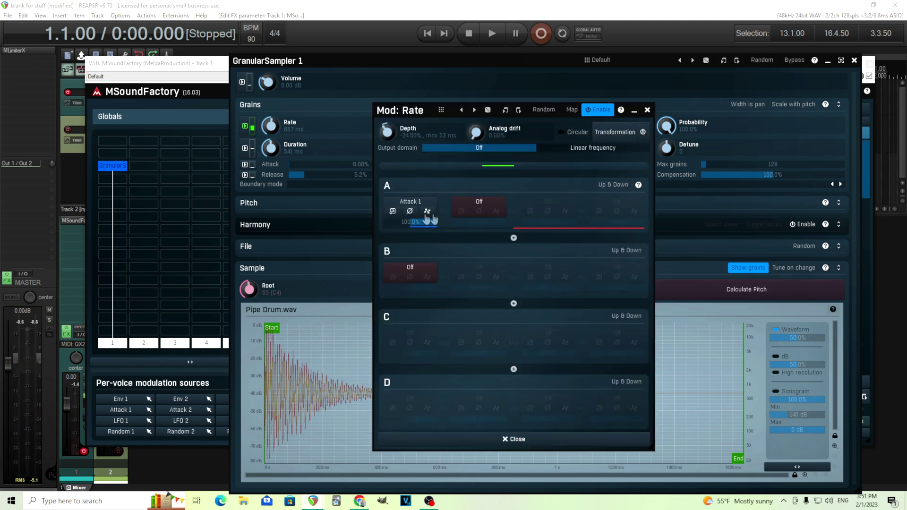
click(396, 211)
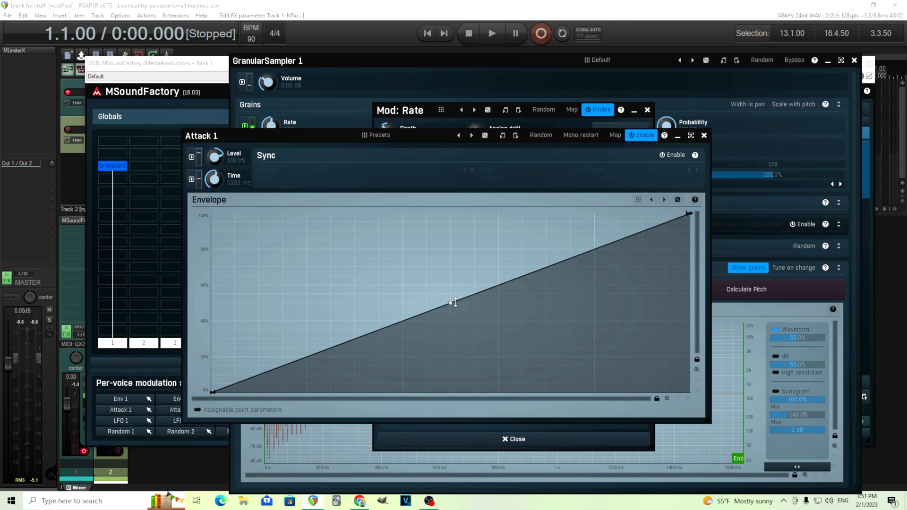
drag(455, 303, 464, 382)
click(704, 136)
click(649, 109)
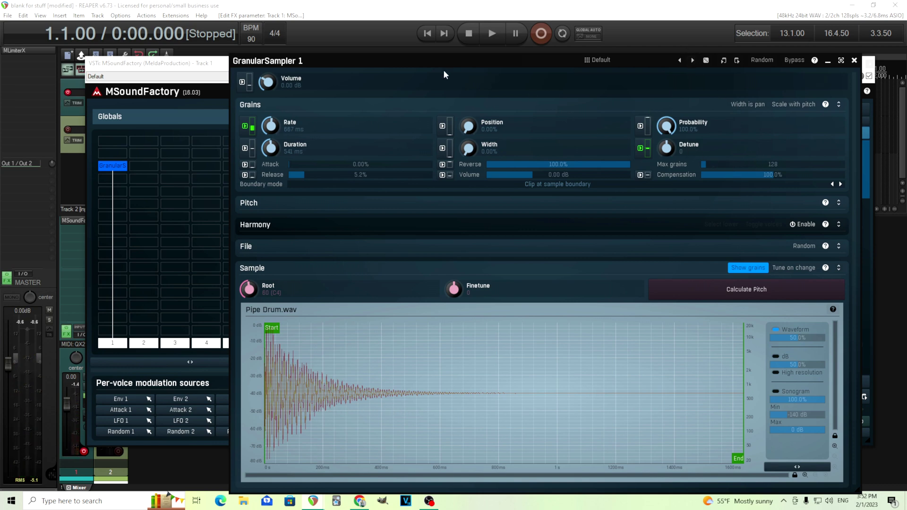
Step: Resize the GranularSampler 1 editor and set Boundary mode to 'Flip at sample boundary'
drag(408, 57, 374, 58)
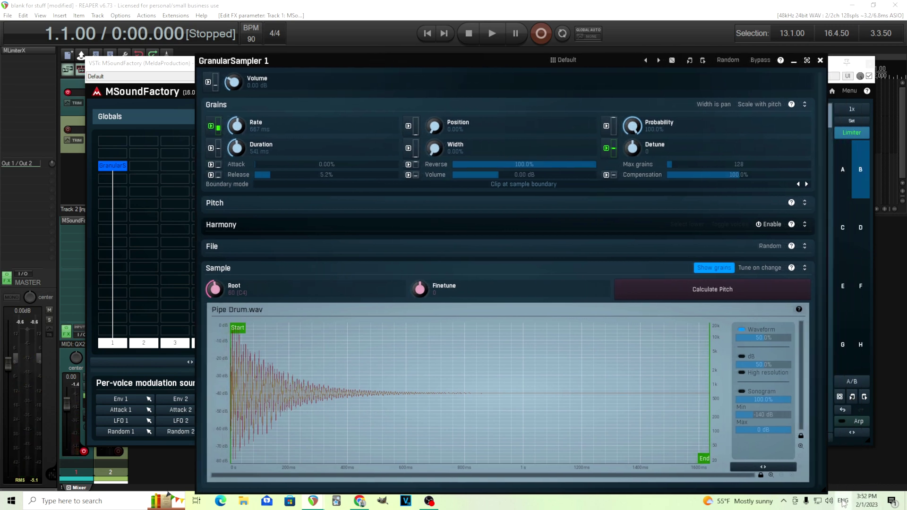
drag(828, 493, 745, 398)
click(730, 202)
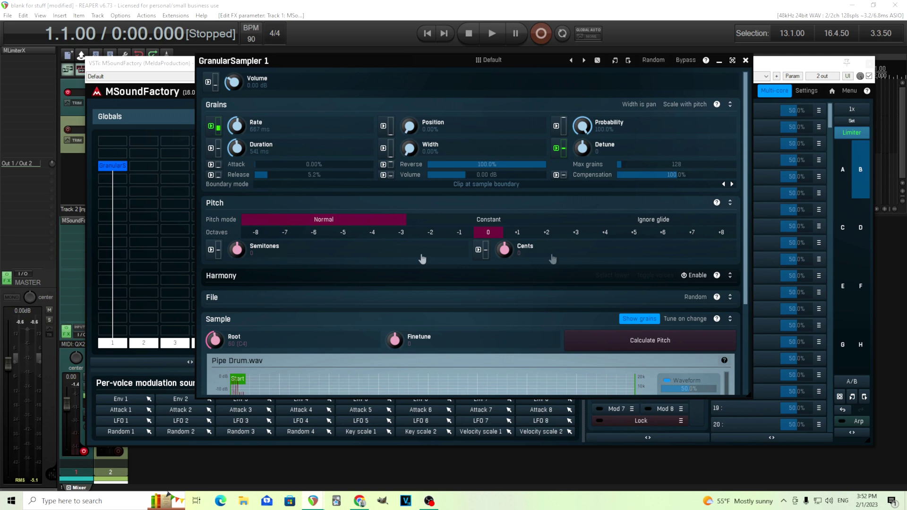
click(517, 232)
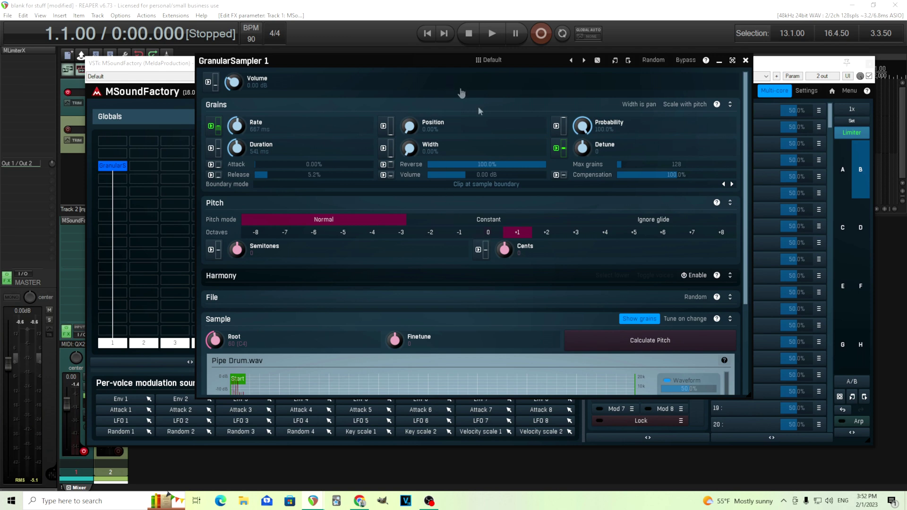
click(501, 189)
click(502, 199)
Step: Return the pitch octave to 0 and dock the editor back into MSoundFactory
drag(316, 63, 157, 76)
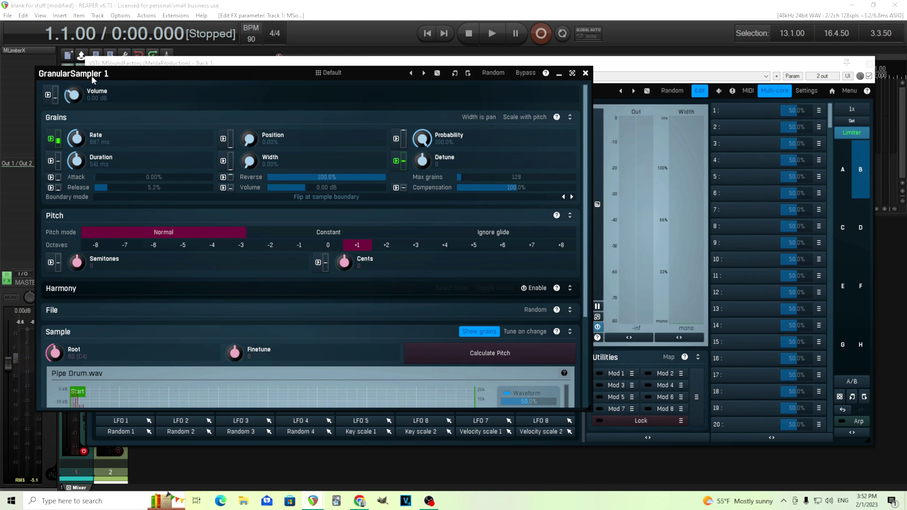
drag(93, 79, 136, 91)
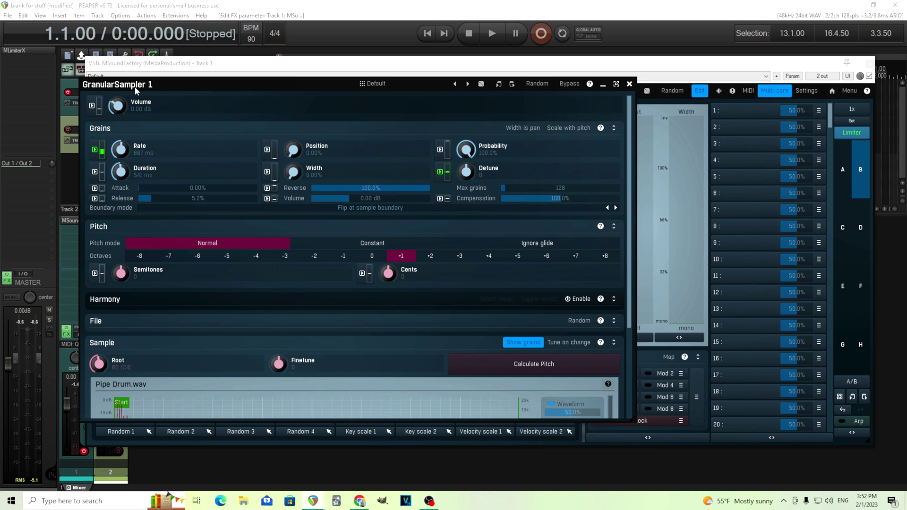
click(376, 257)
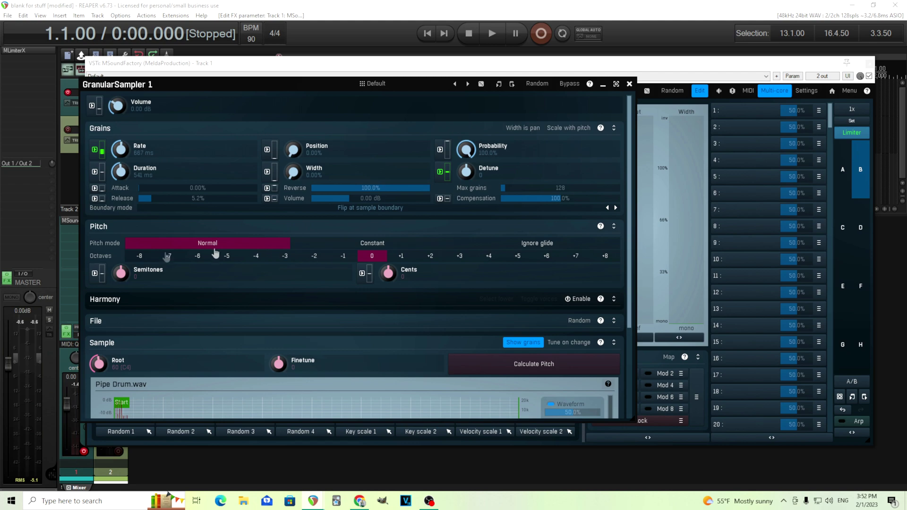
double_click(131, 83)
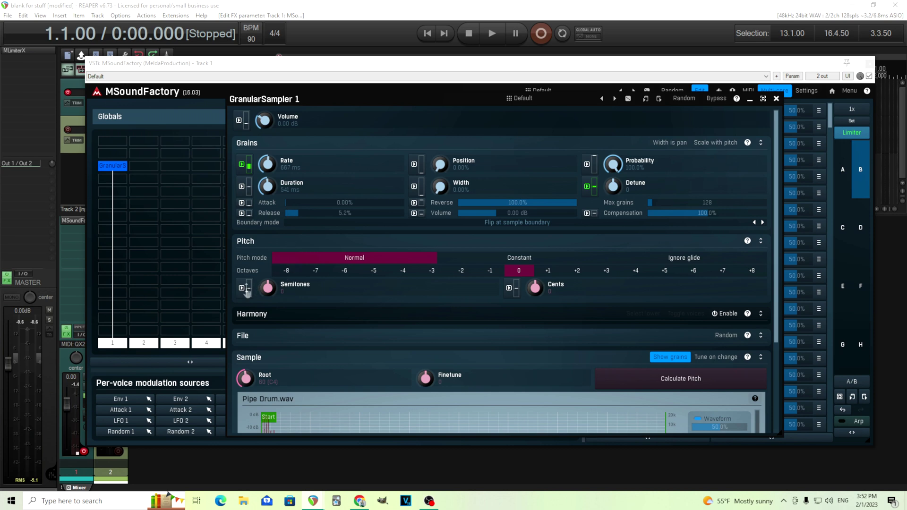
Step: Assign Attack 1 as the slot A modulation source for Semitones
click(242, 288)
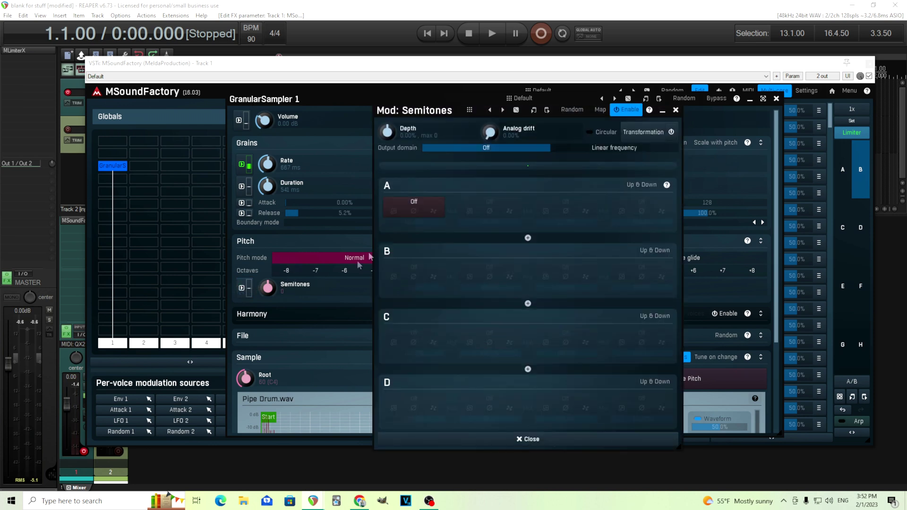
click(408, 207)
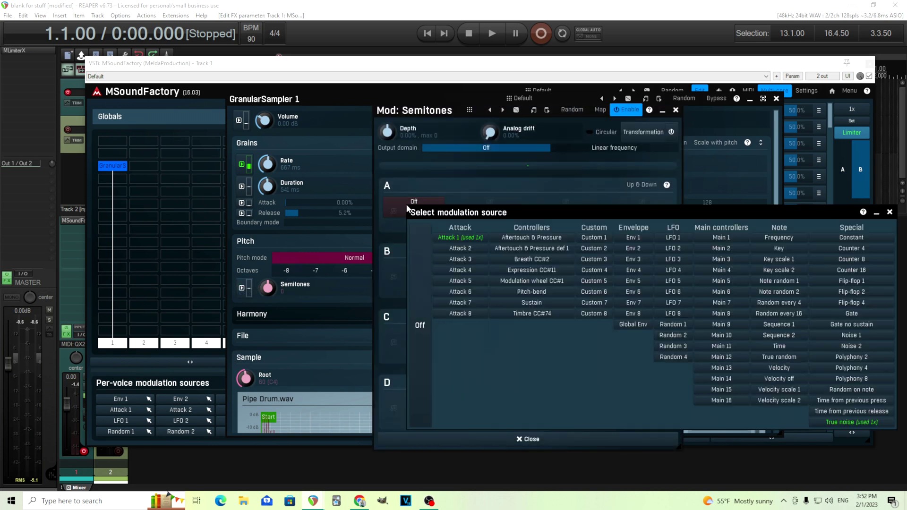
click(455, 237)
click(394, 212)
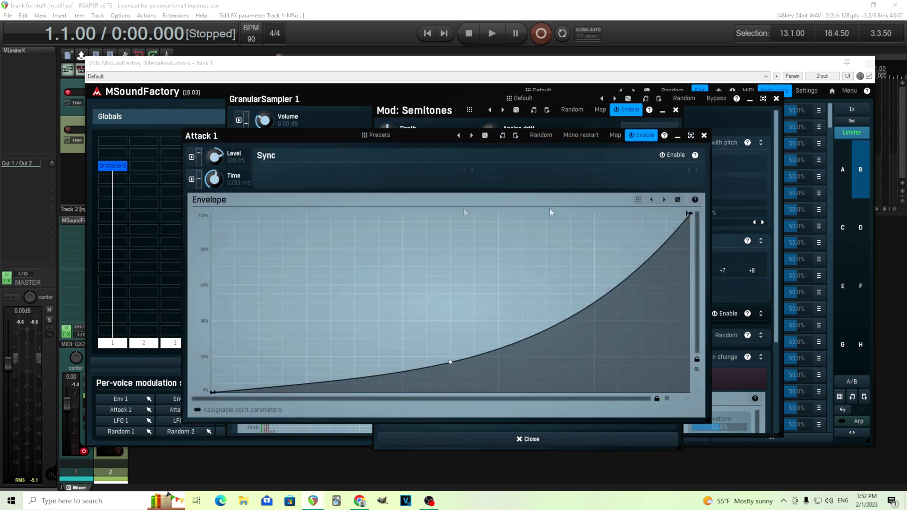
click(704, 136)
Step: Set the Semitones modulation depth to 12 (12.50%) and close the modulation settings
drag(392, 136, 392, 131)
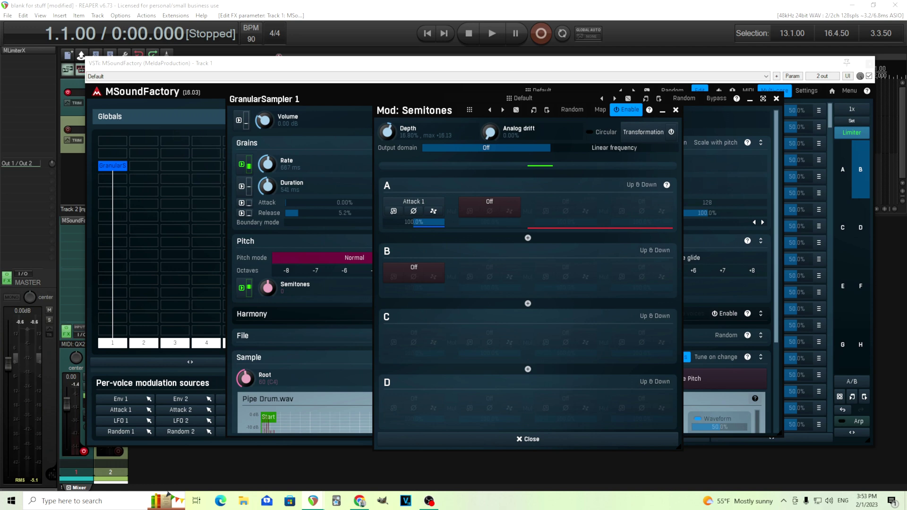
double_click(388, 132)
text(25)
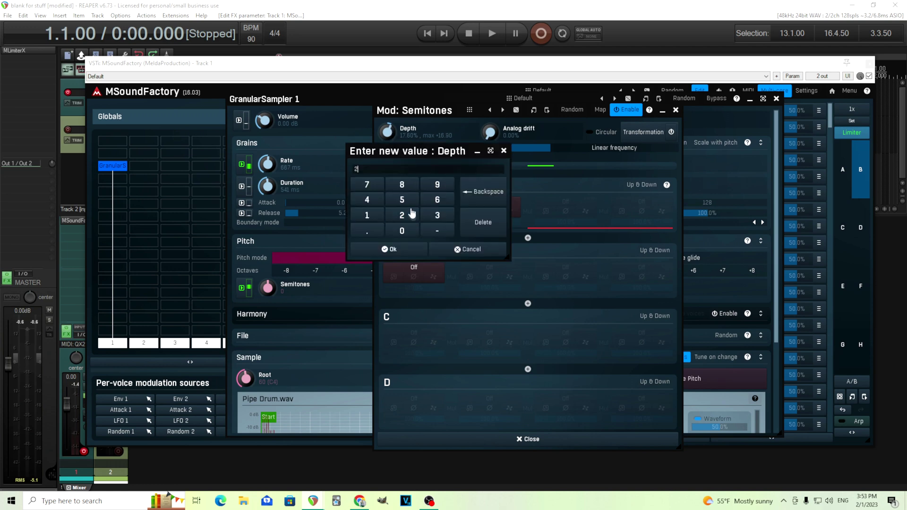
key(Return)
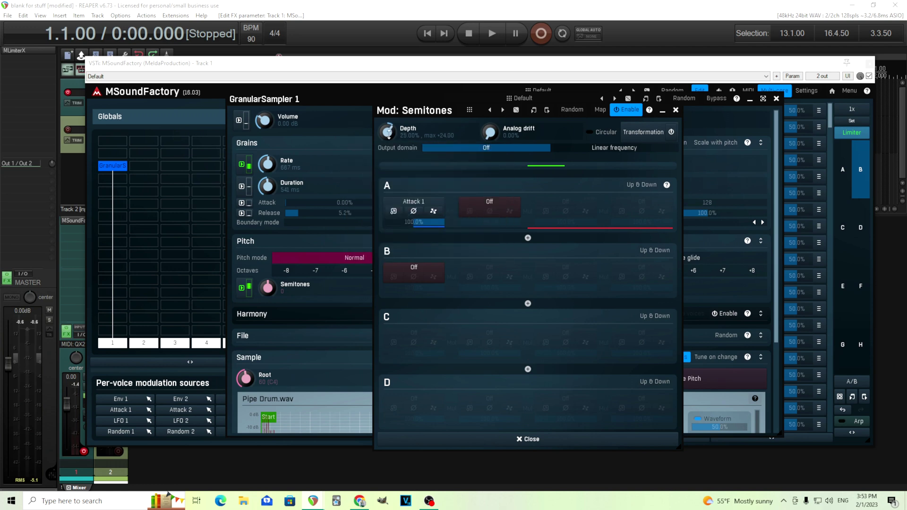
double_click(388, 132)
click(378, 216)
click(402, 216)
click(407, 251)
click(676, 110)
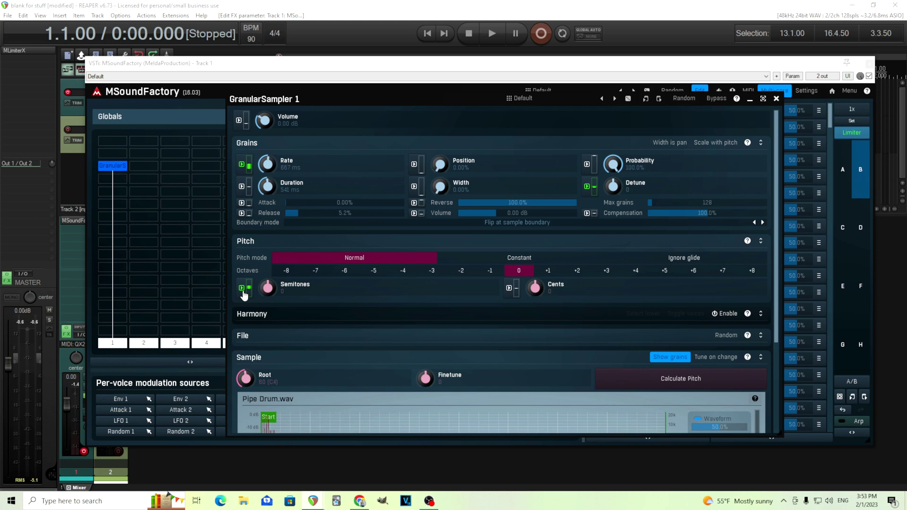
Step: Add a GranularSampler to the empty grid cell beside the first one
click(776, 99)
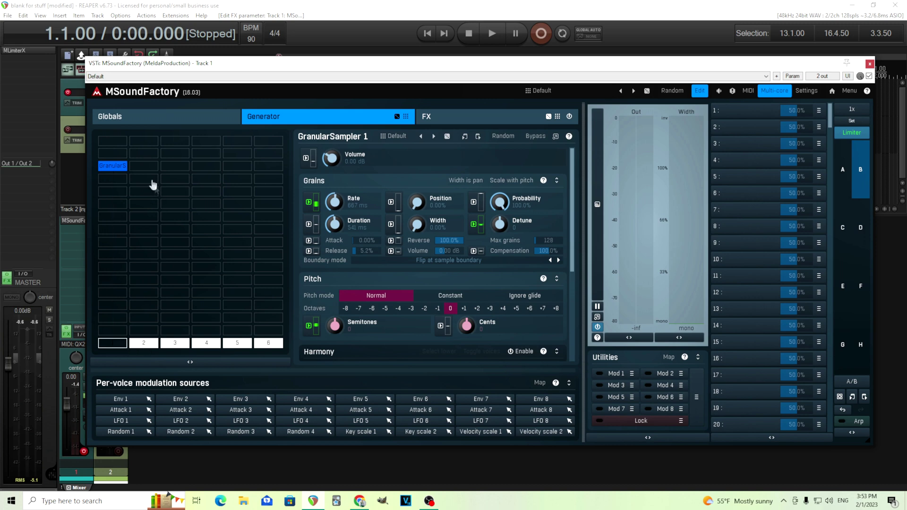
double_click(147, 167)
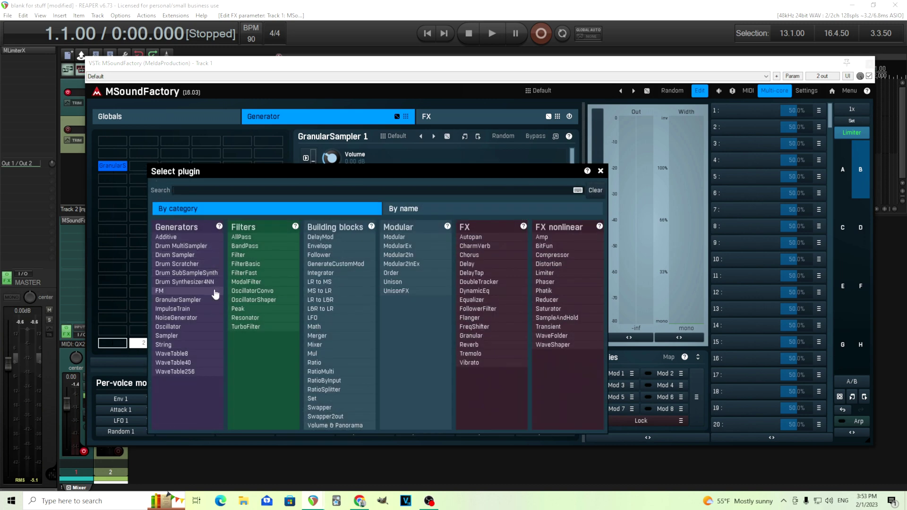
click(199, 300)
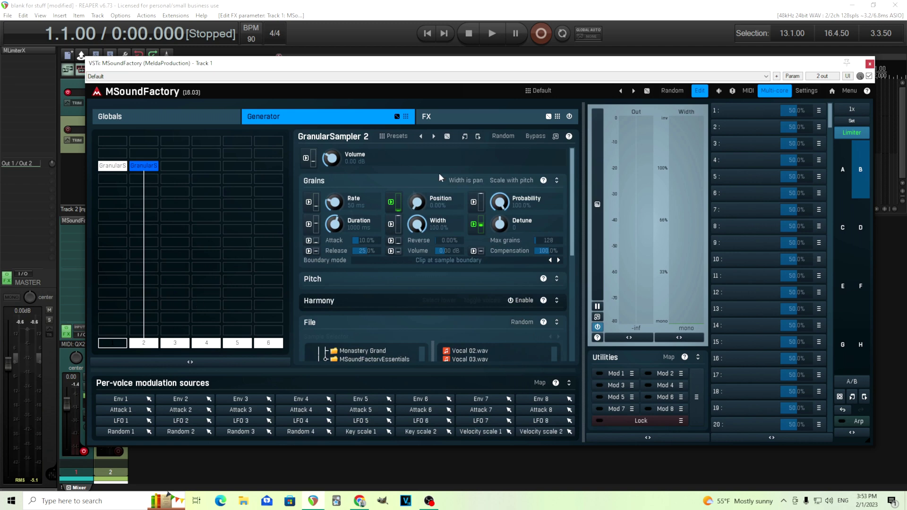
Step: Load GranularSampler 2's Default preset and expand it to a large view
click(396, 137)
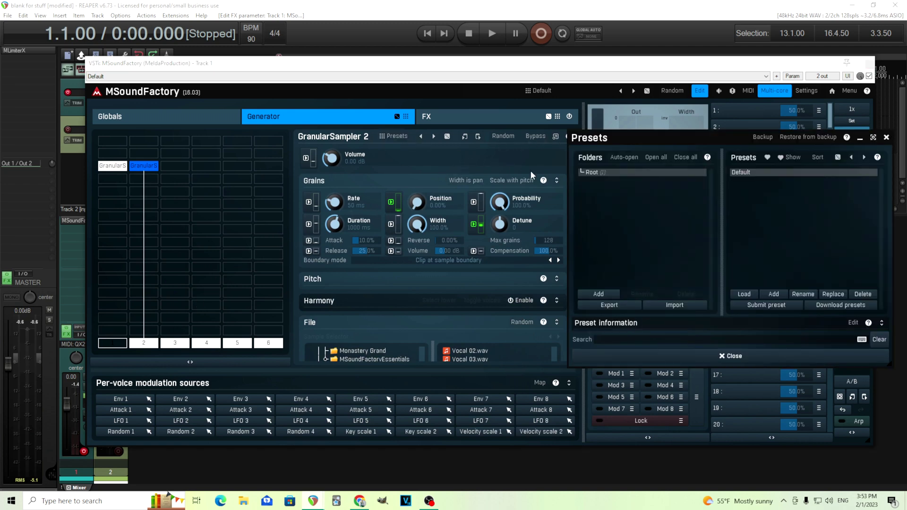
click(739, 173)
click(739, 356)
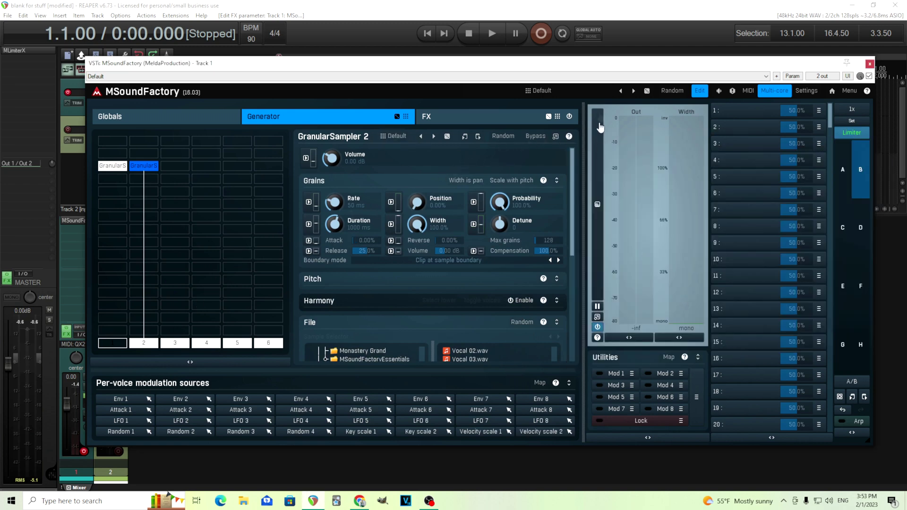
click(556, 136)
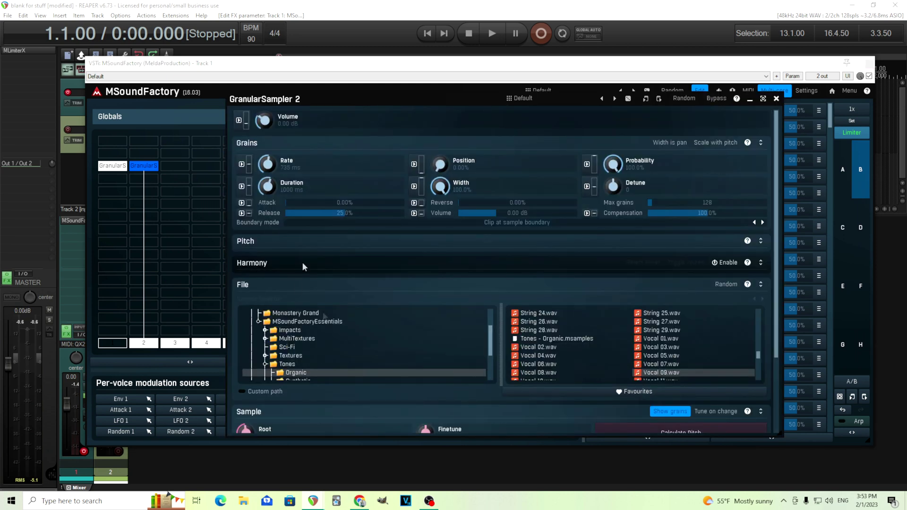
Step: Load Air Spray.wav from the MSoundFactoryEssentials Textures > Organic folder
scroll(403, 363, down, 1)
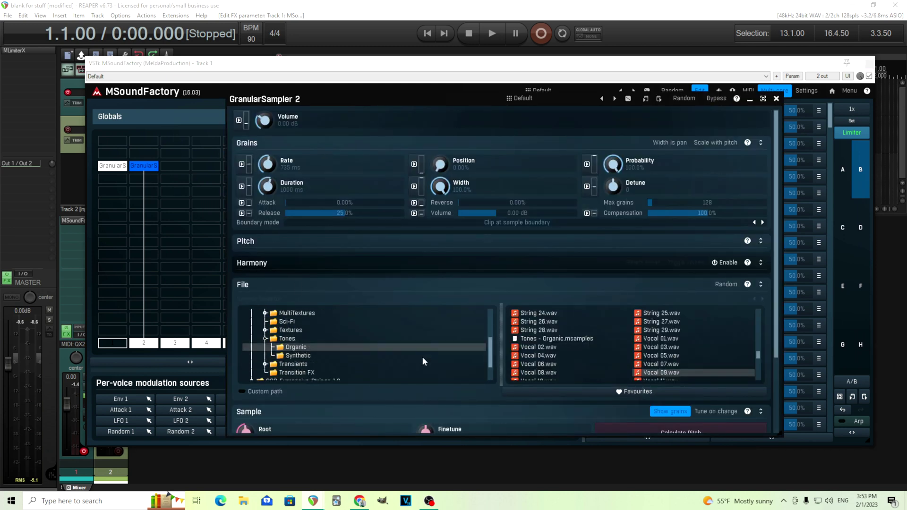
click(265, 332)
click(265, 330)
click(302, 347)
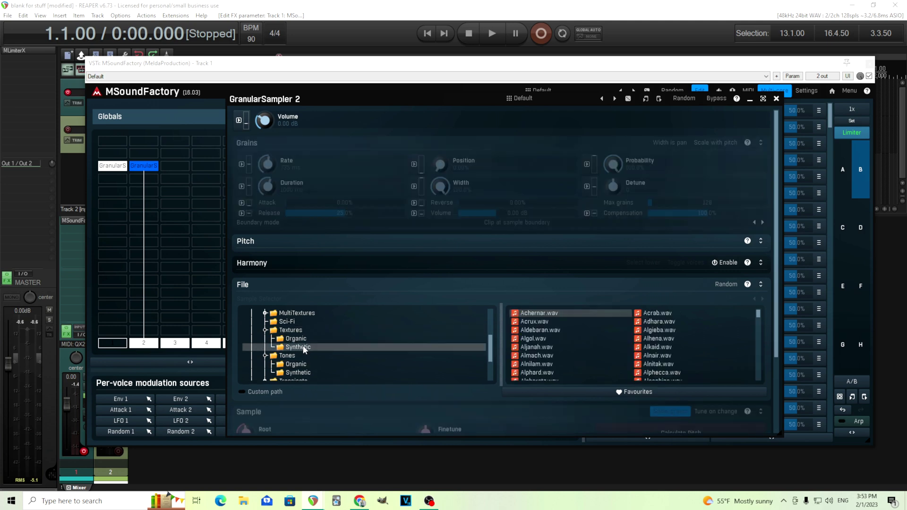
click(301, 340)
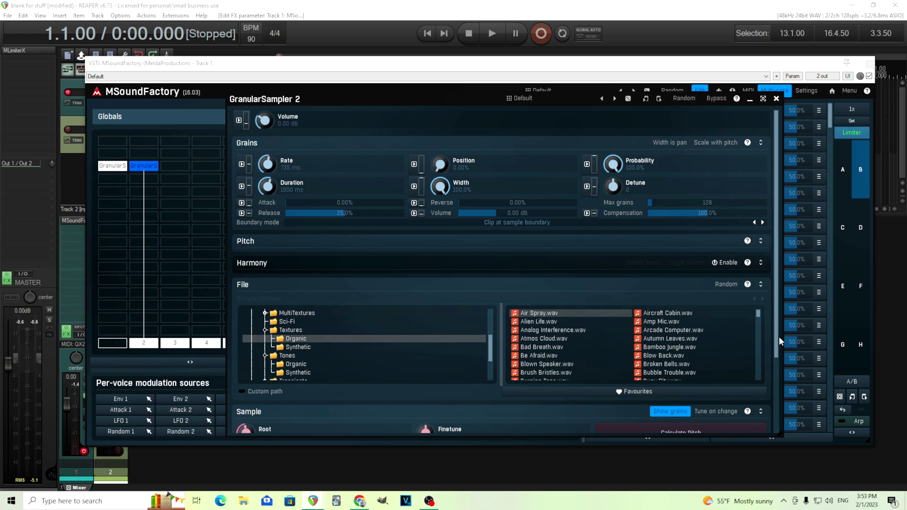
Step: Turn off Sonogram so the sample displays as a plain waveform
scroll(779, 348, down, 3)
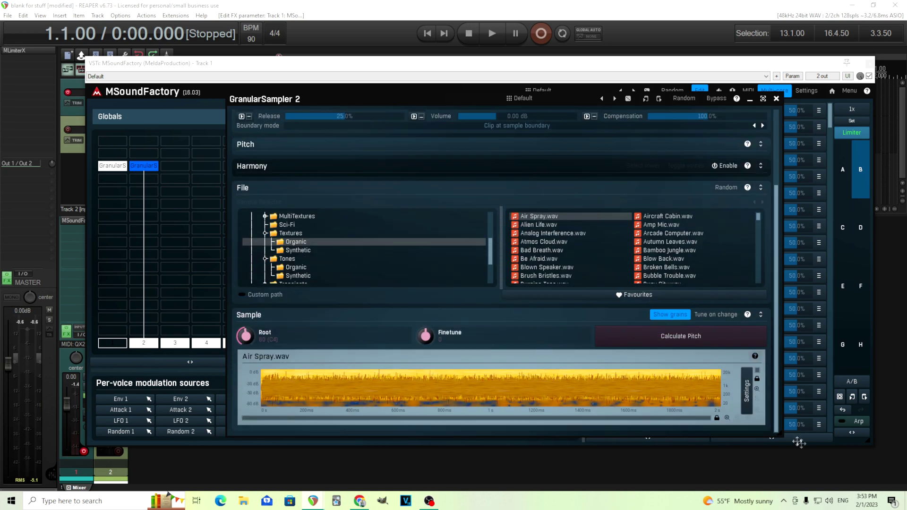
click(748, 397)
scroll(772, 331, down, 4)
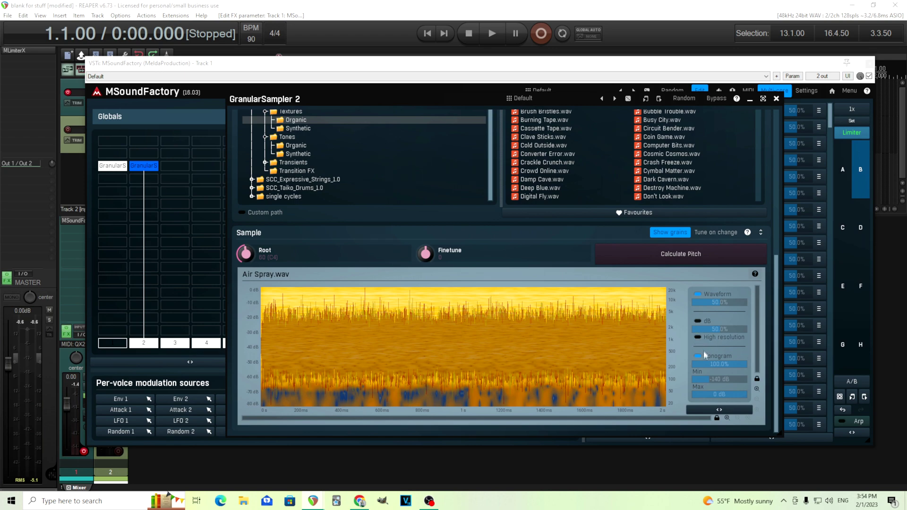
click(698, 356)
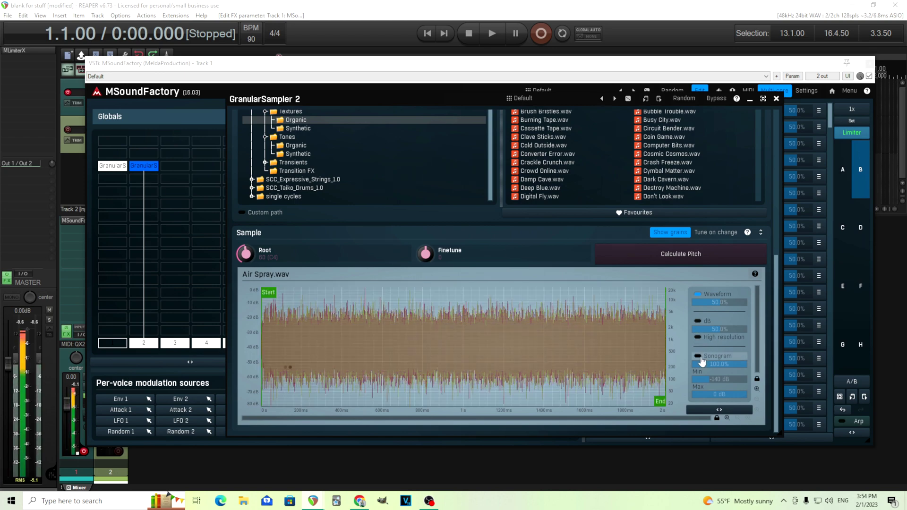
drag(776, 326, 795, 363)
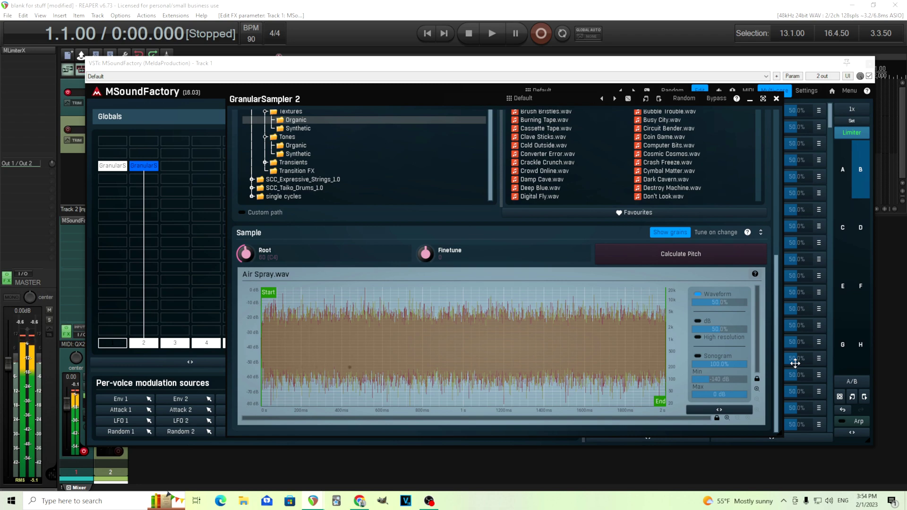
scroll(735, 141, up, 5)
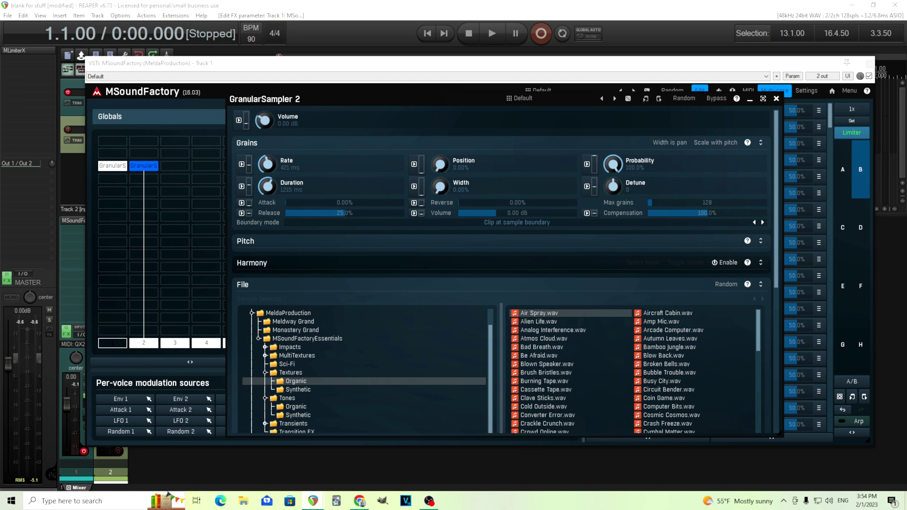
Step: Raise GranularSampler 2's grain Attack to 23.2% and lengthen Duration to 1789 ms
drag(301, 202, 301, 197)
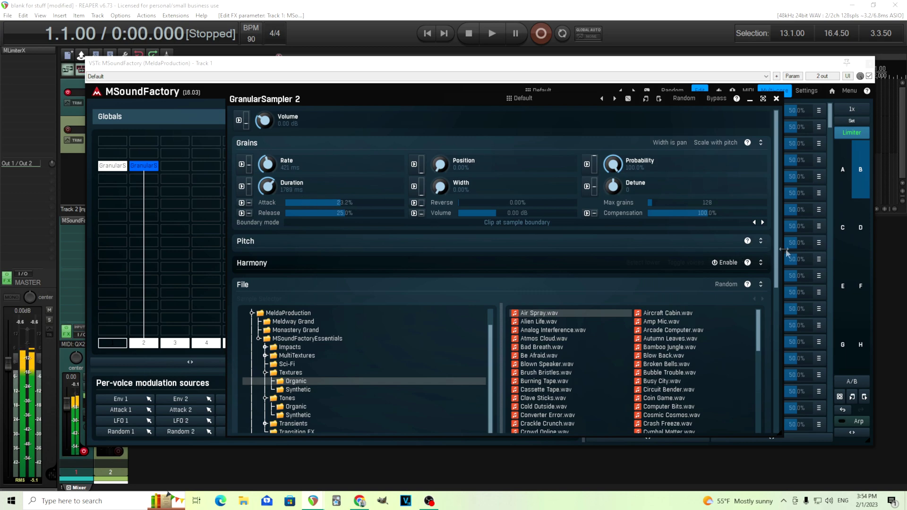
drag(778, 247, 791, 389)
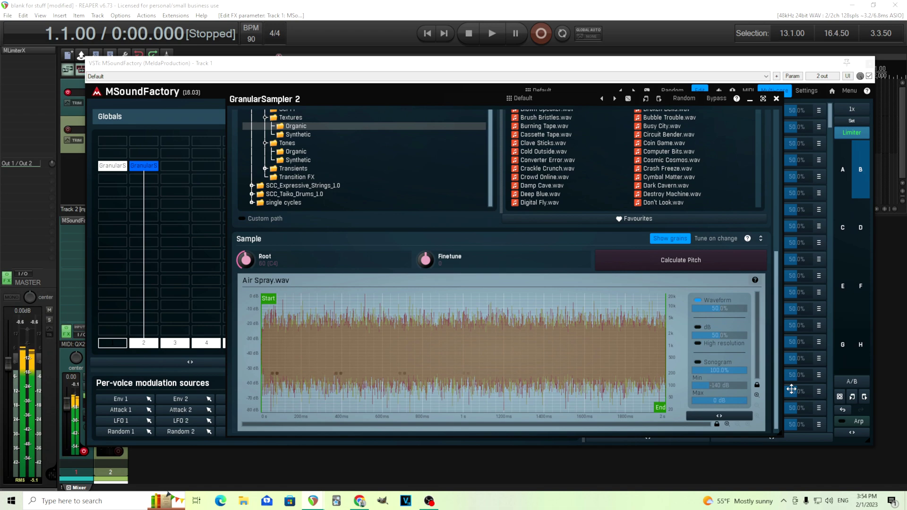
scroll(737, 368, up, 10)
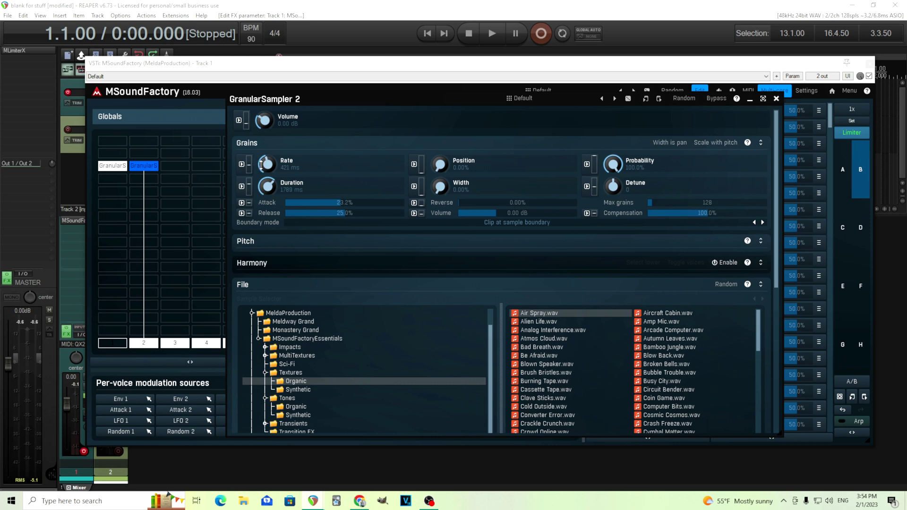
Step: Modulate GranularSampler 2's grain Rate with True noise in slot A
click(249, 168)
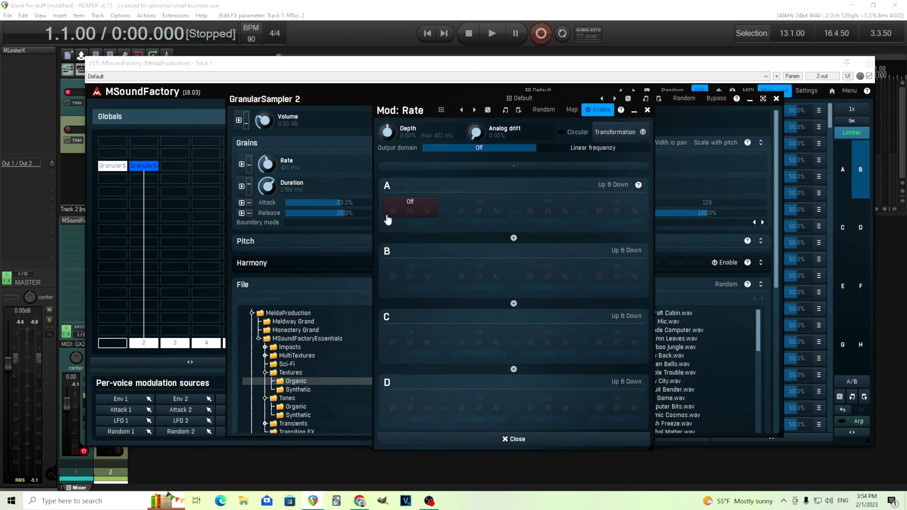
click(398, 204)
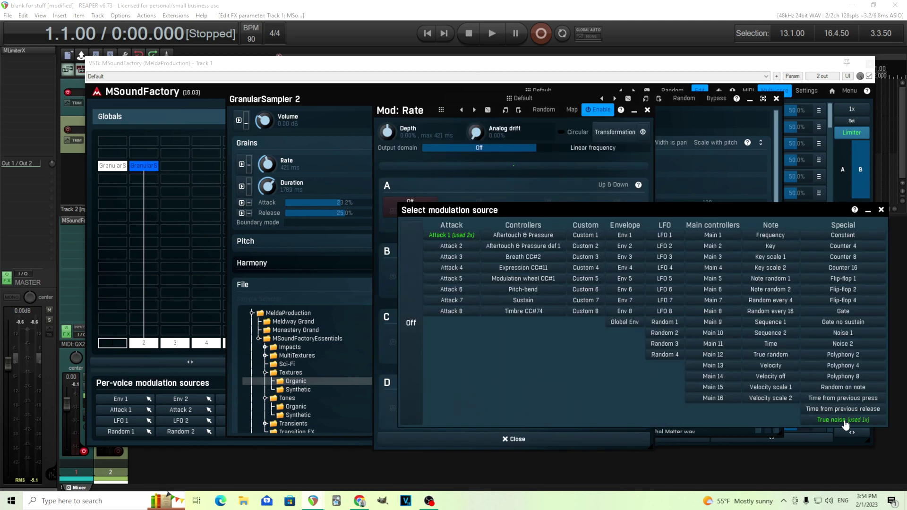
click(843, 420)
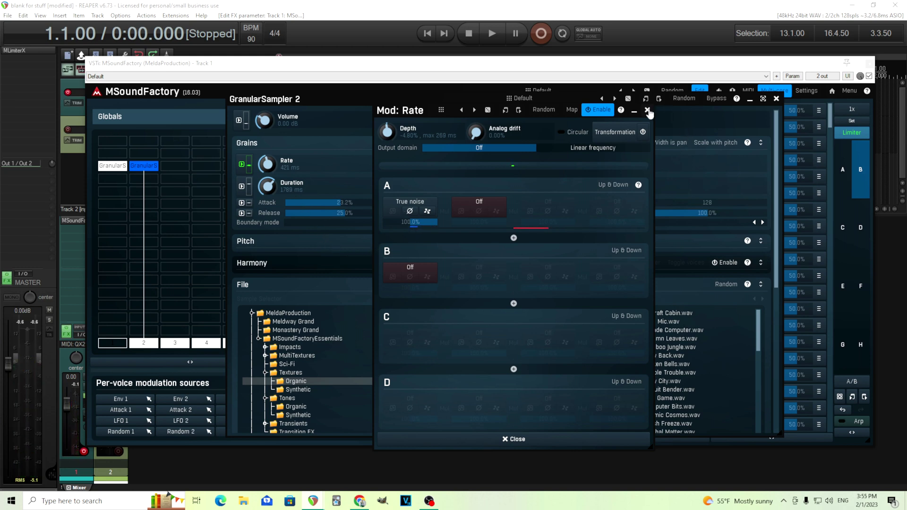
click(648, 110)
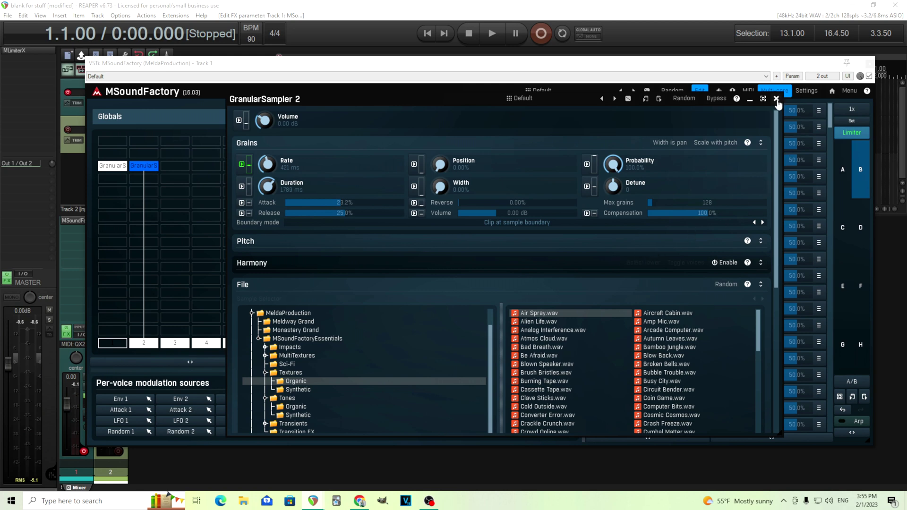
Step: Add a Mixer below the samplers with Input 1, Input 2 and Steal input 2 enabled
click(776, 99)
click(112, 346)
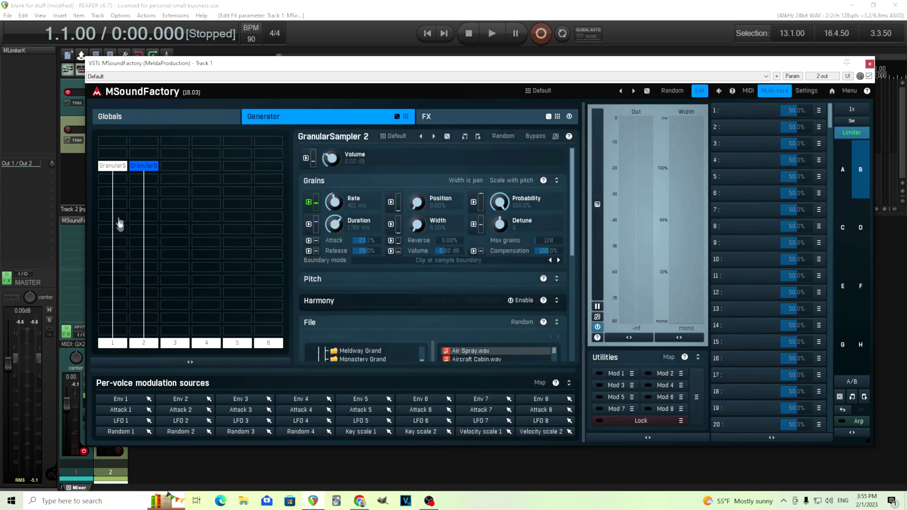
click(113, 202)
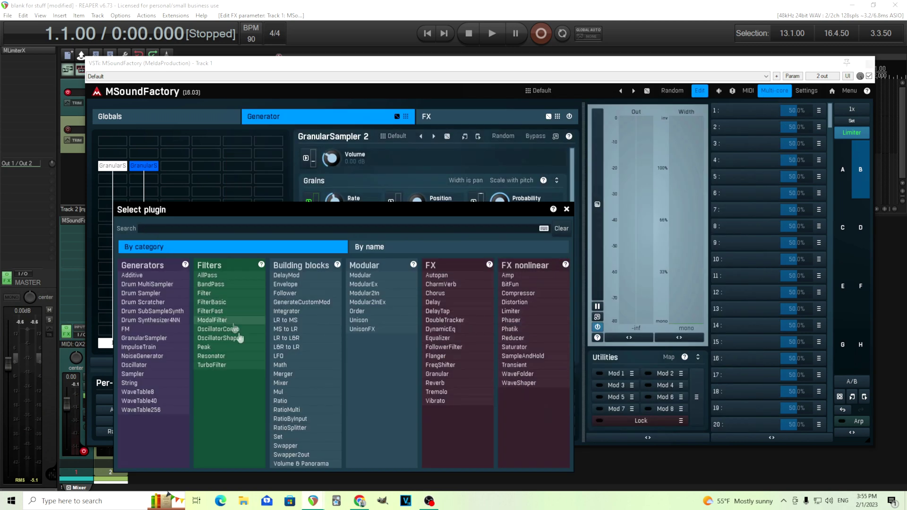
click(300, 383)
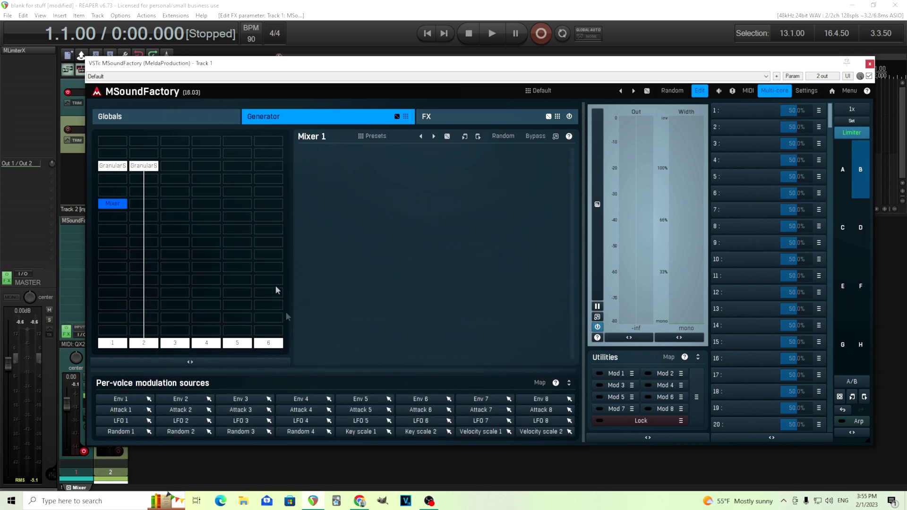
right_click(112, 204)
click(132, 248)
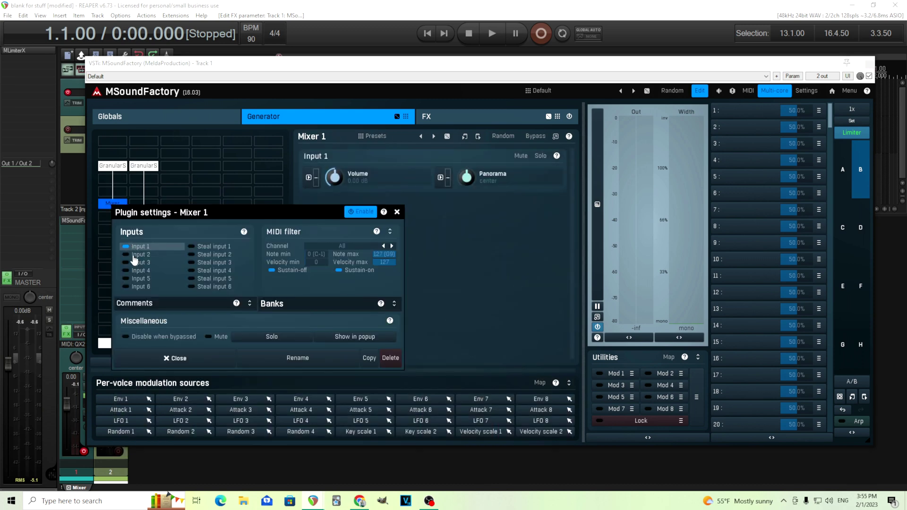
click(133, 255)
click(199, 256)
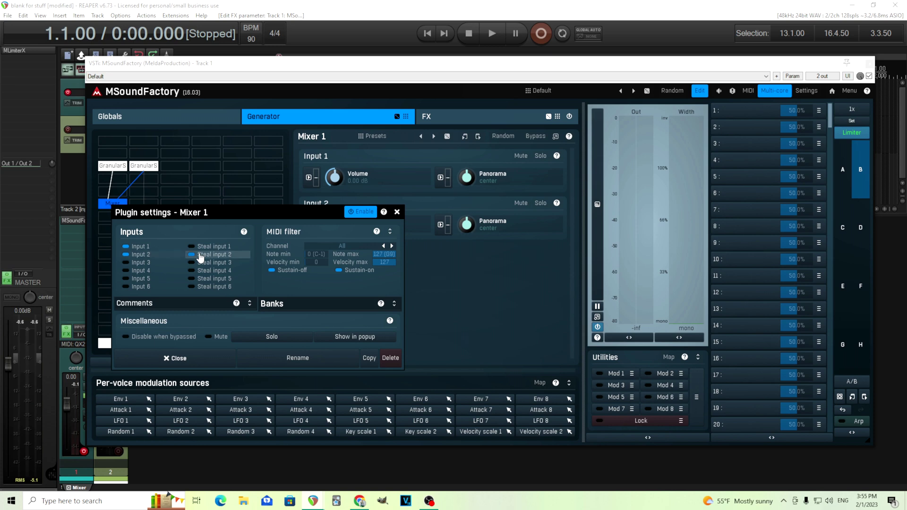
click(397, 212)
Step: Add a Volume & Panorama module below the Mixer and lower its volume
click(119, 273)
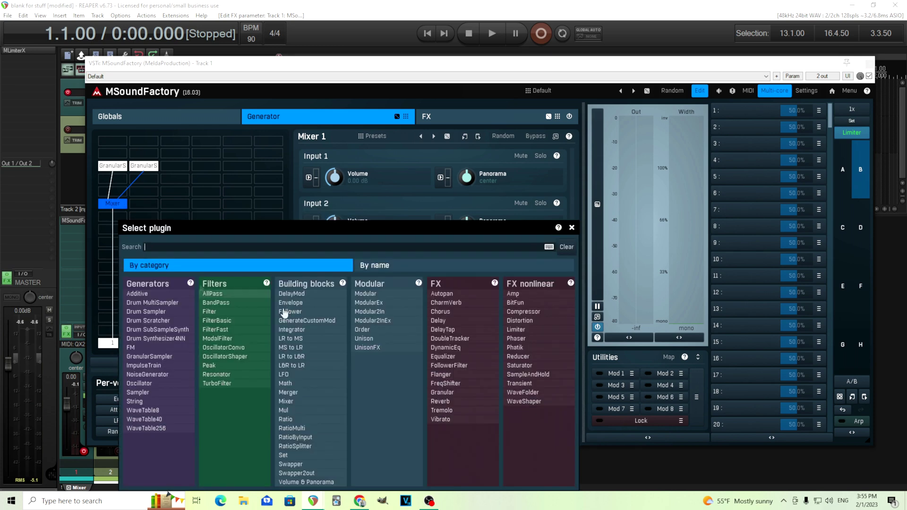
click(310, 485)
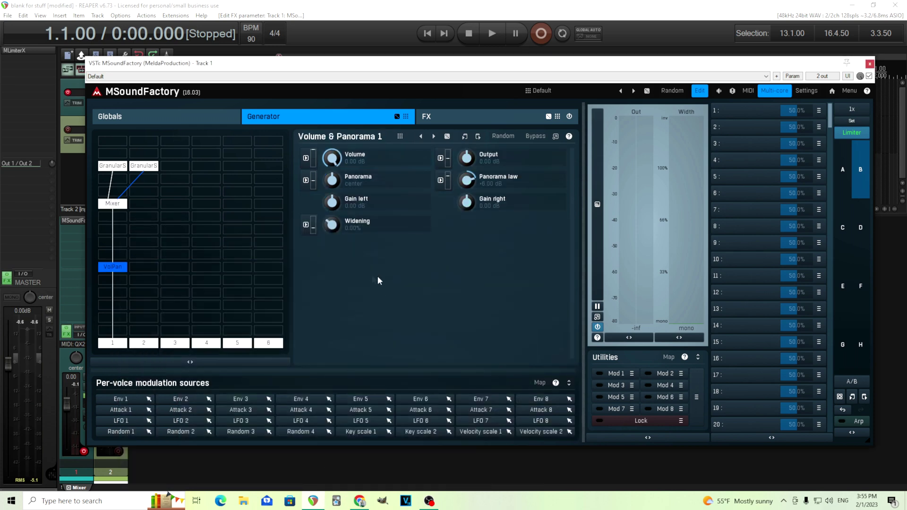
drag(330, 154, 329, 156)
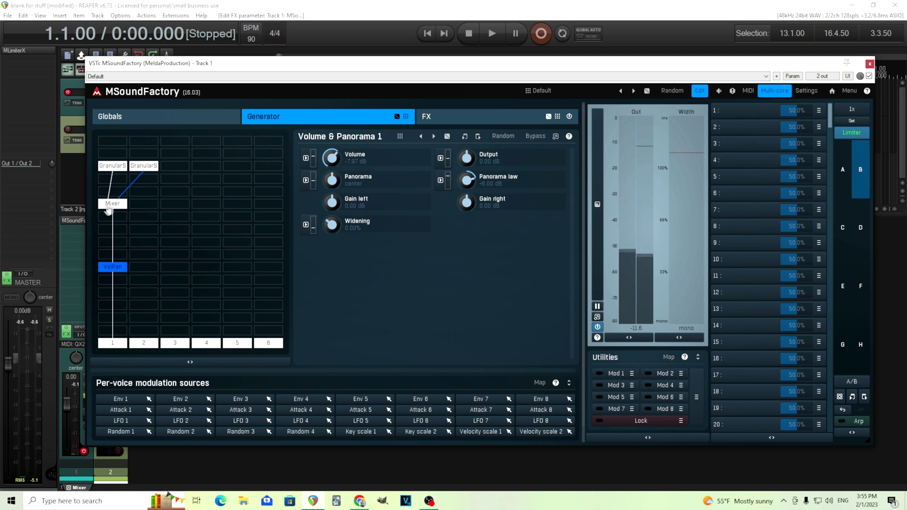
Step: Reset Mixer Input 2 to 0 dB and enter -4 dB for the Volume & Panorama volume
click(108, 206)
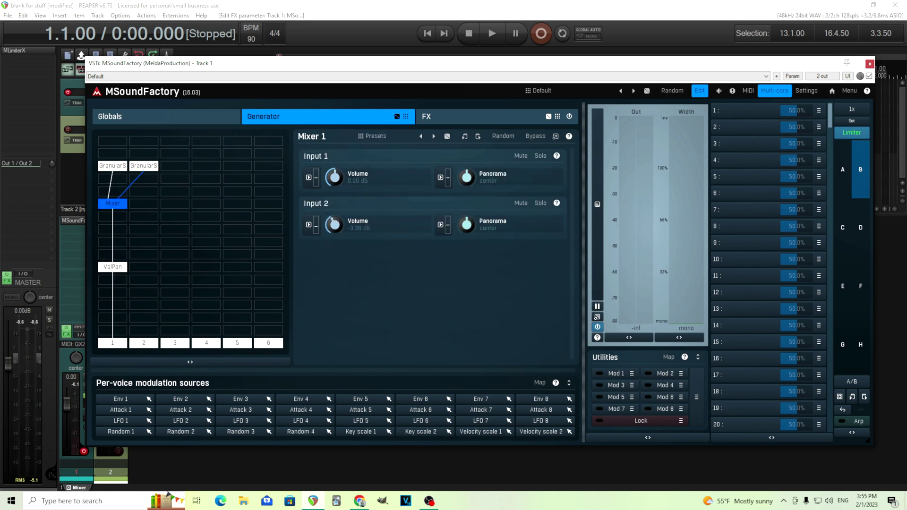
double_click(338, 222)
click(114, 268)
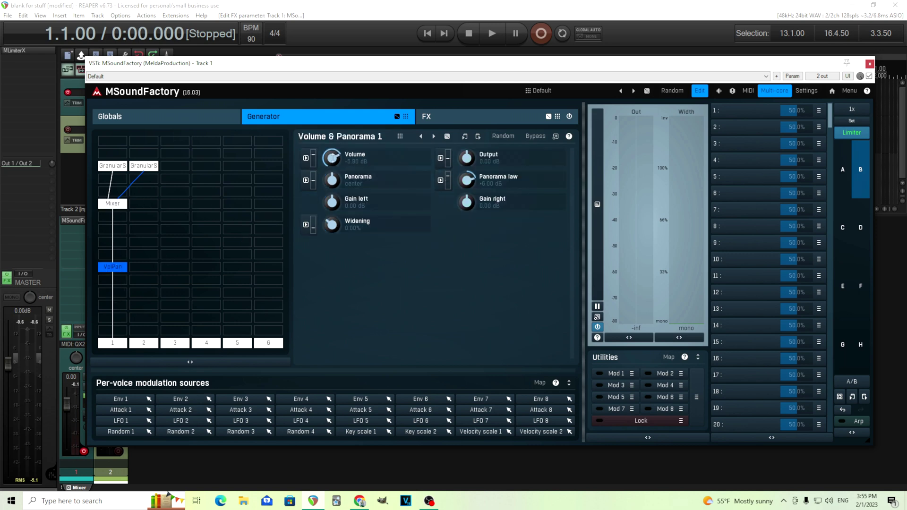
double_click(332, 158)
click(380, 258)
click(323, 229)
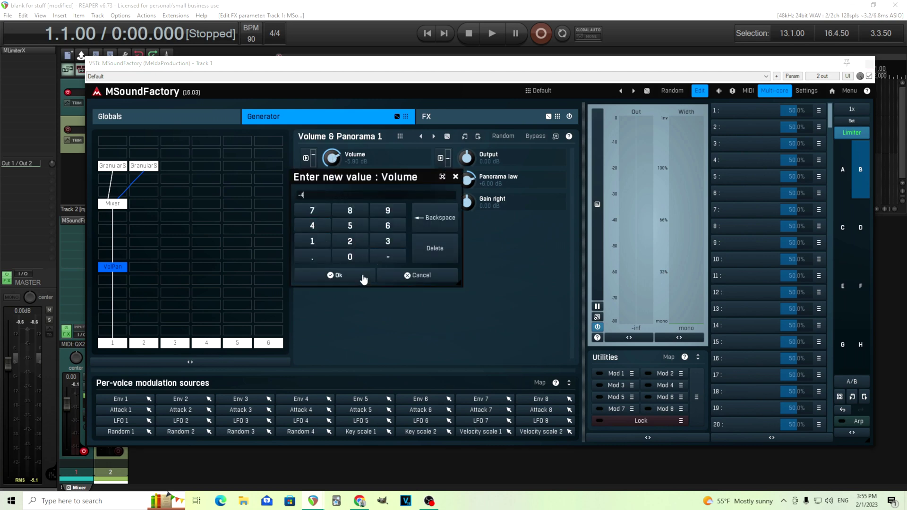
click(337, 275)
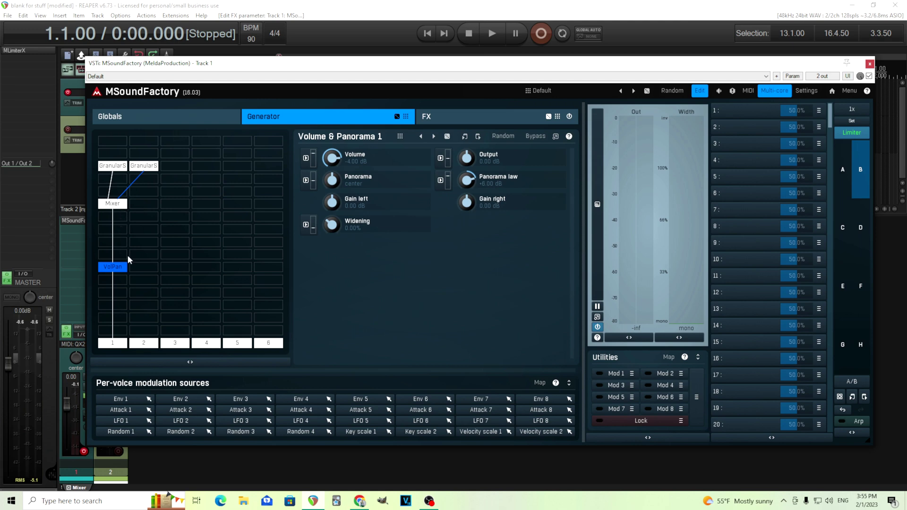
Step: Insert a DoubleTracker below the Mixer and load its Megawide preset
click(121, 231)
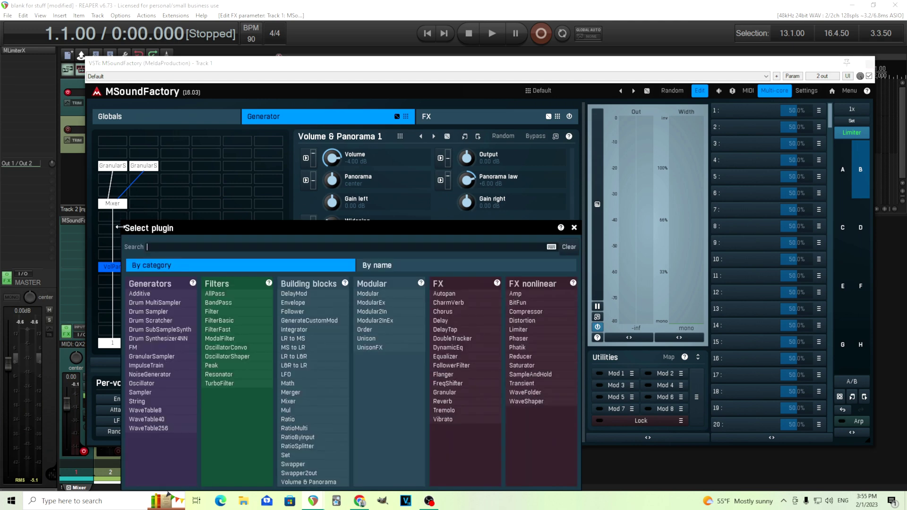
click(485, 341)
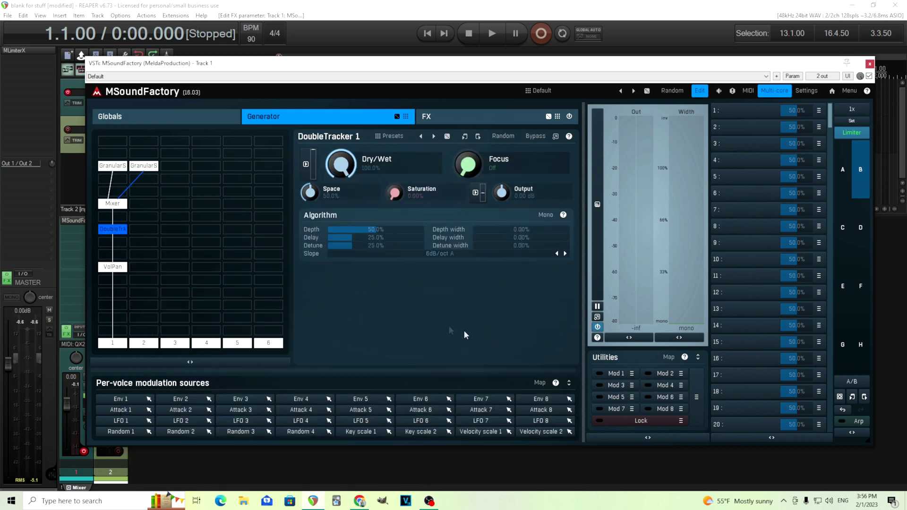
click(393, 139)
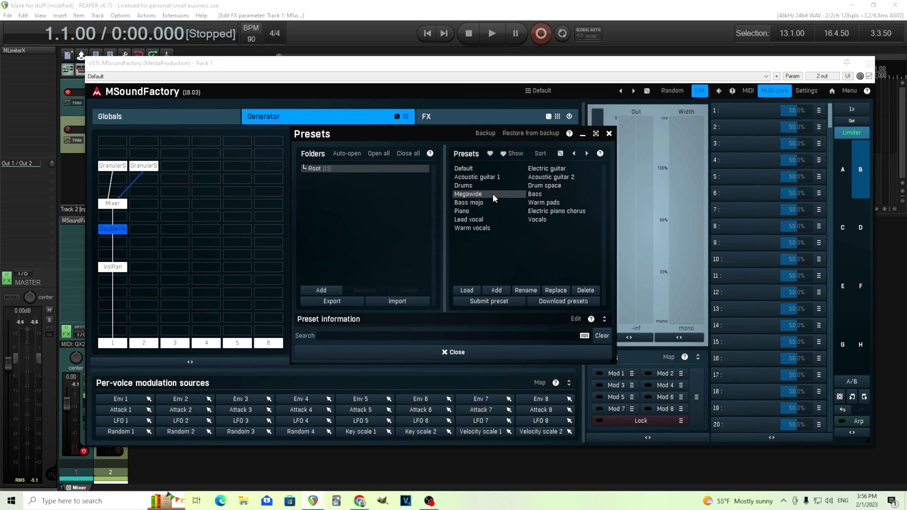
click(609, 135)
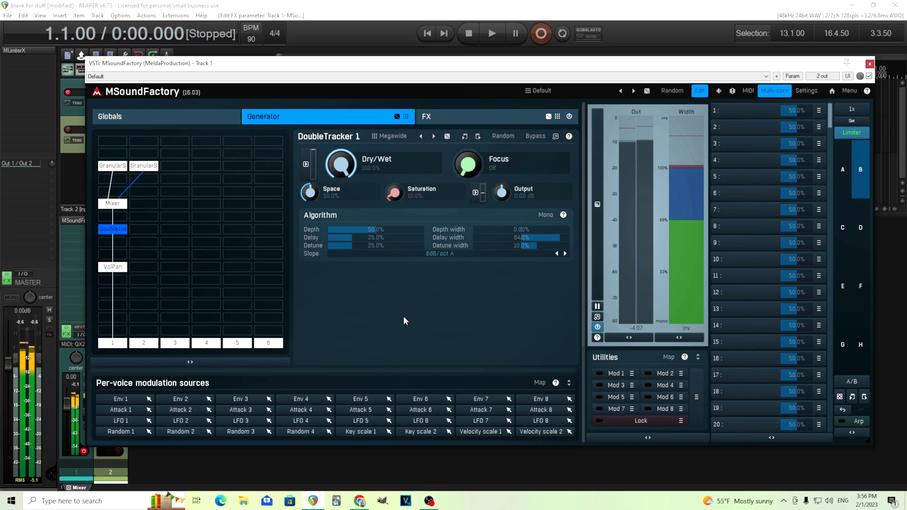
click(109, 205)
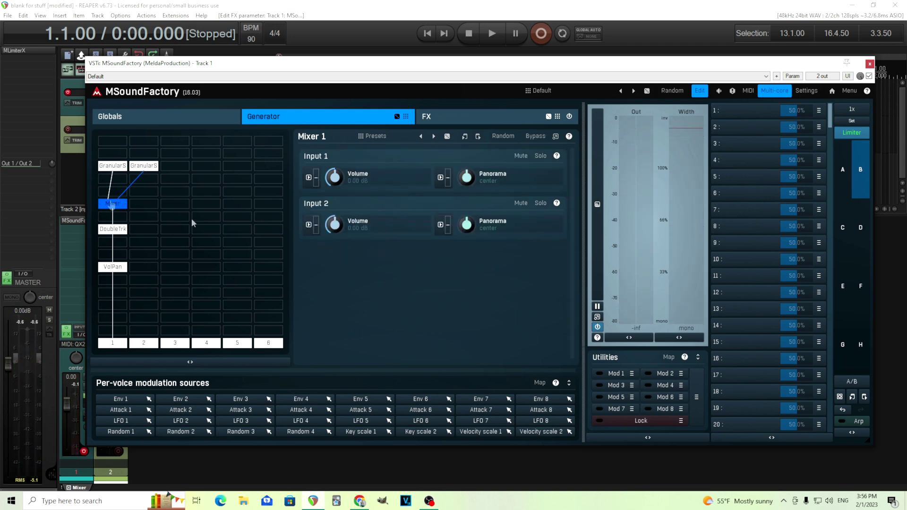
Step: Set Mixer Input 2 volume to -3 dB, then review GranularSampler 1 and Volume & Panorama
double_click(334, 224)
text(-3)
key(Return)
click(122, 166)
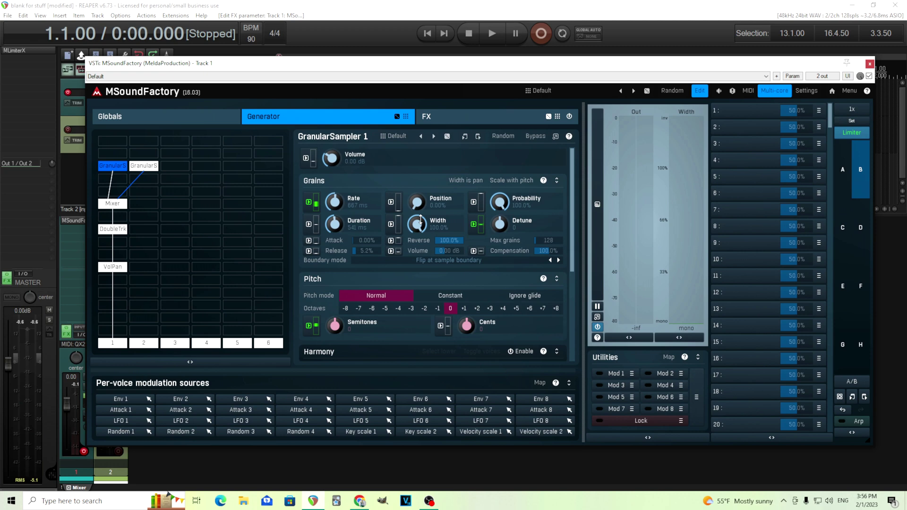
click(121, 271)
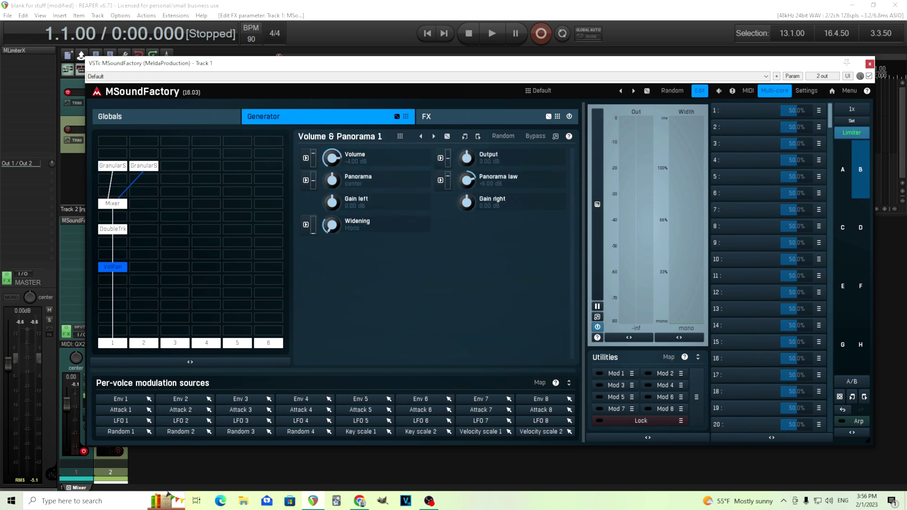
Step: Modulate Volume & Panorama 1's Widening from Attack 1 in modulation slot A
click(309, 233)
click(406, 207)
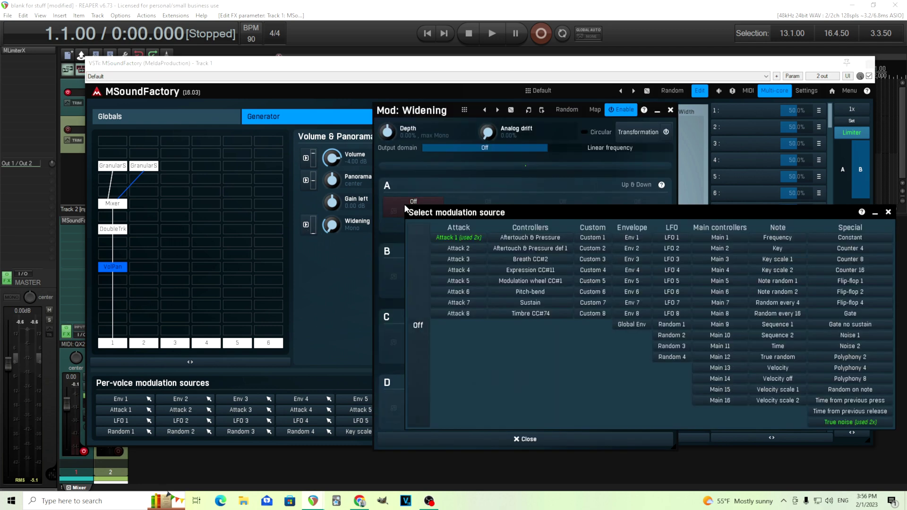
click(447, 238)
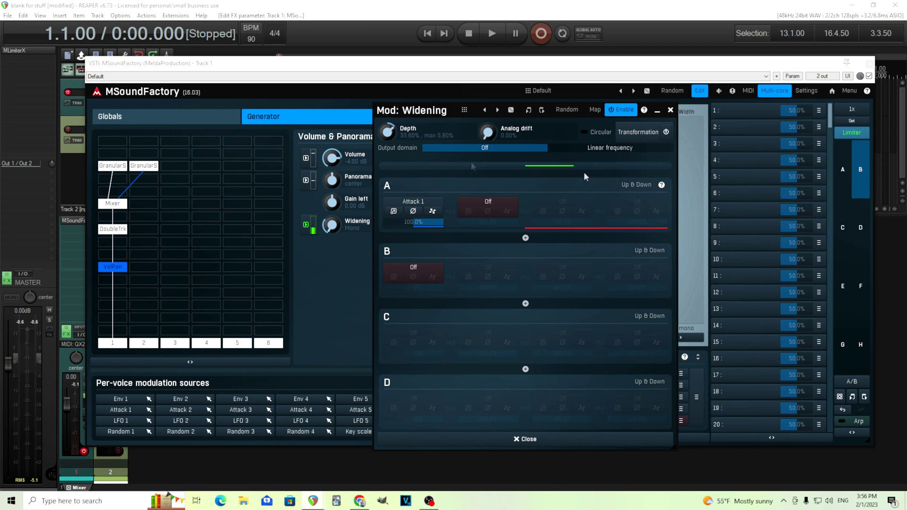
click(671, 110)
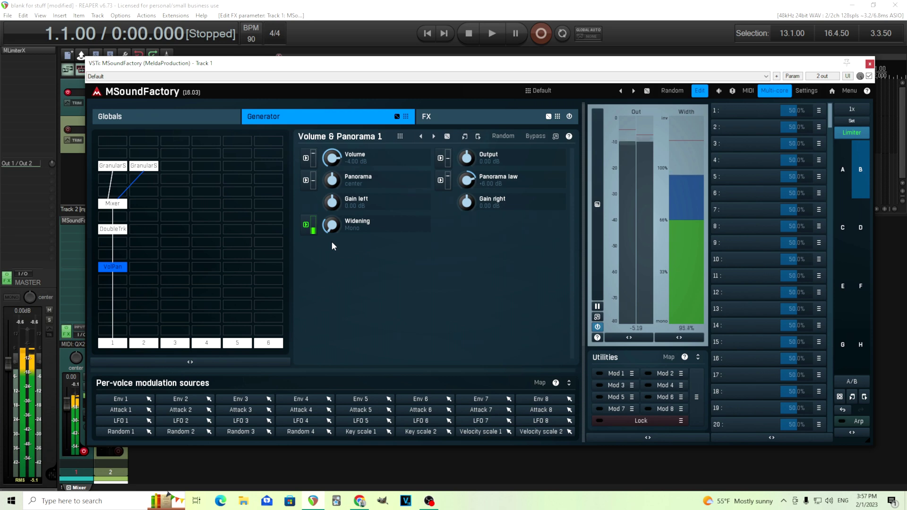
Step: Set the Globals envelope Attack to sync value 2, giving a 5333 ms attack
click(201, 122)
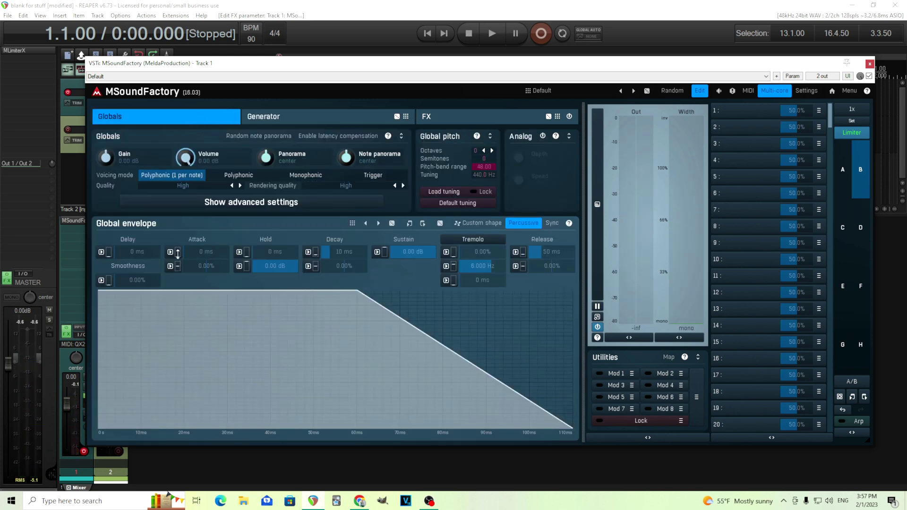
double_click(206, 253)
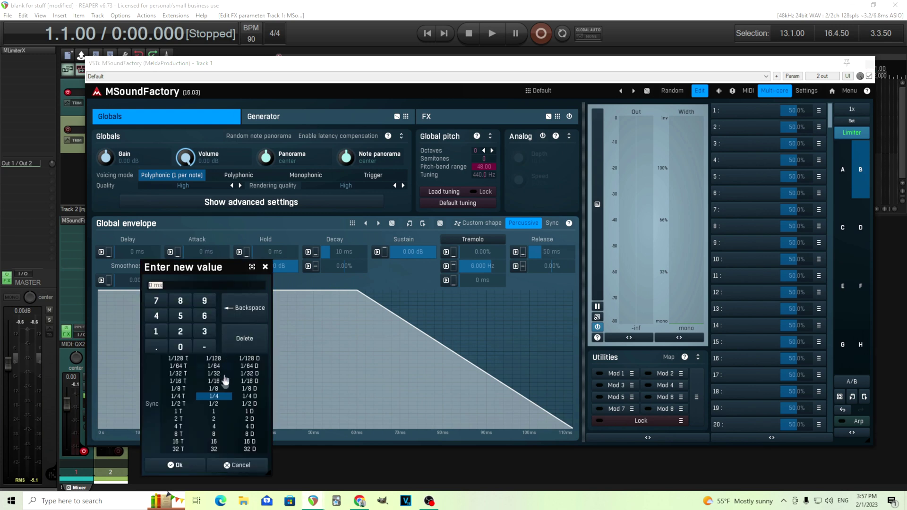
click(224, 411)
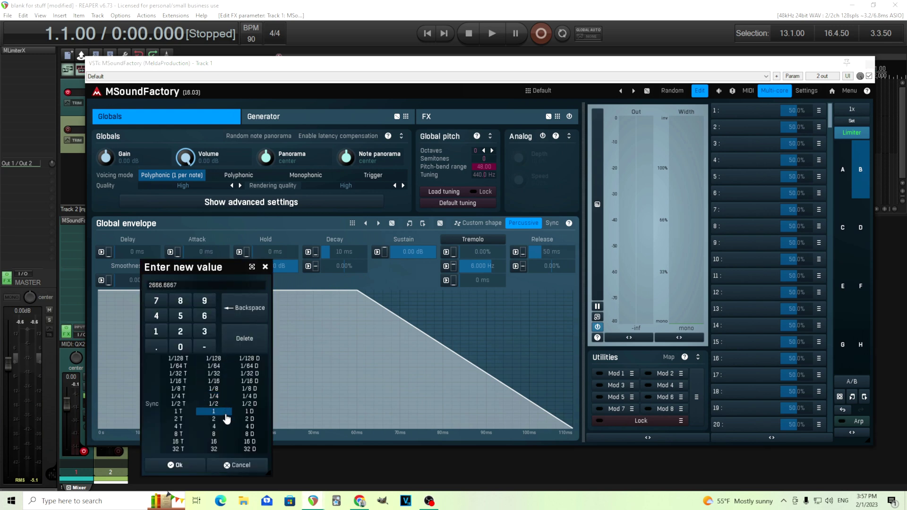
click(214, 419)
click(197, 466)
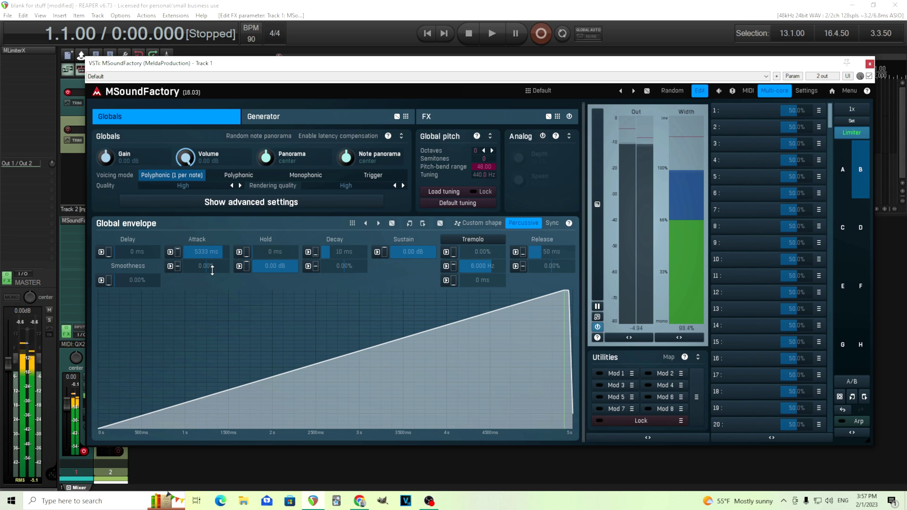
Step: Insert TurboReverb on input 1 with the Large spaces 'Clear hall' preset, dry/wet about 40%
click(452, 119)
click(121, 202)
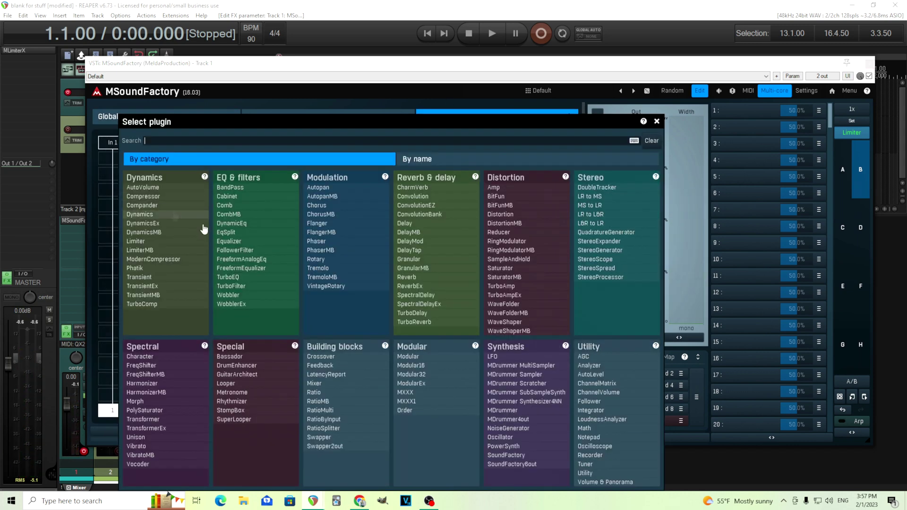
click(415, 323)
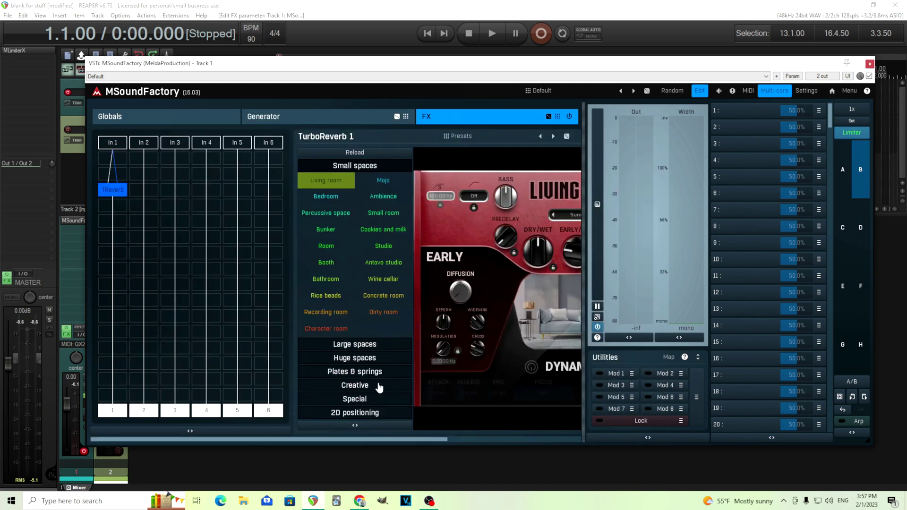
click(367, 347)
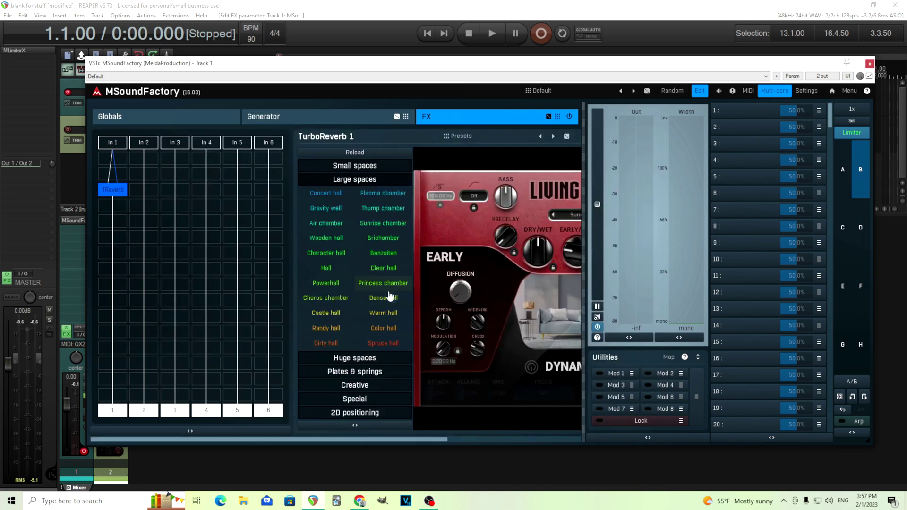
click(391, 269)
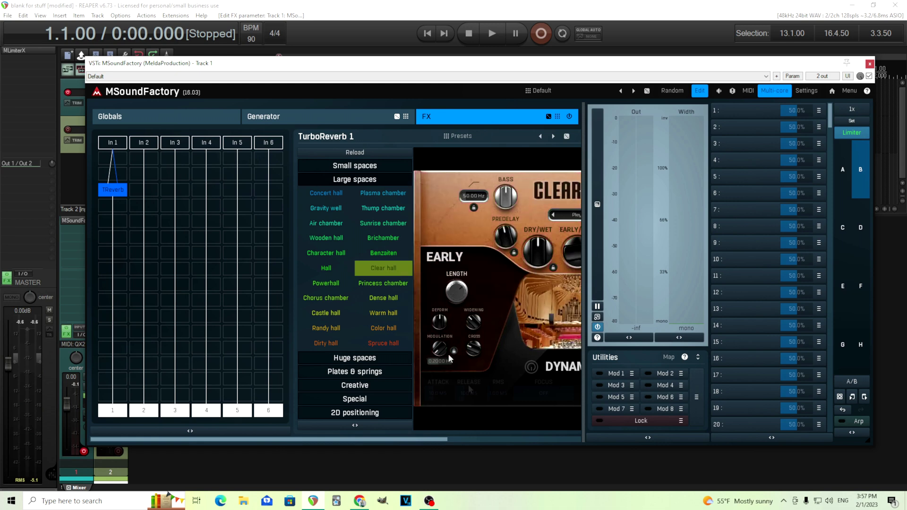
drag(447, 439, 553, 437)
click(381, 249)
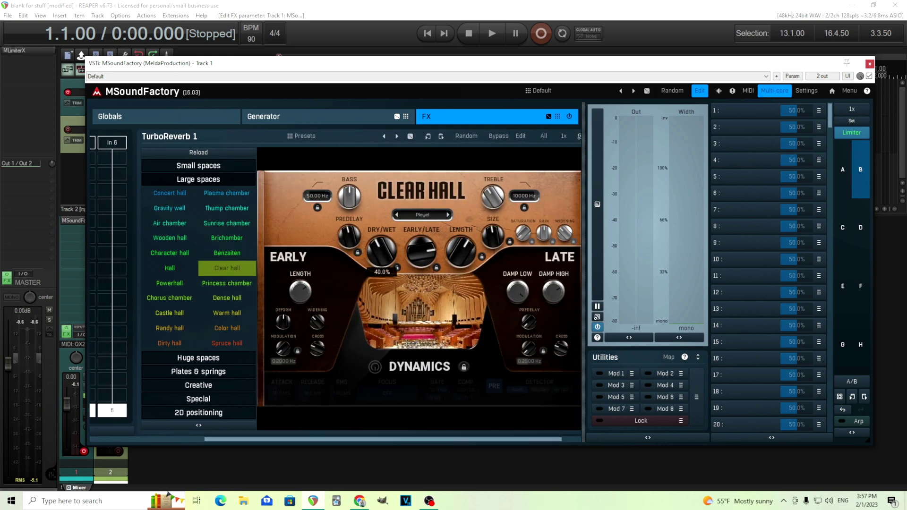
drag(274, 438, 160, 438)
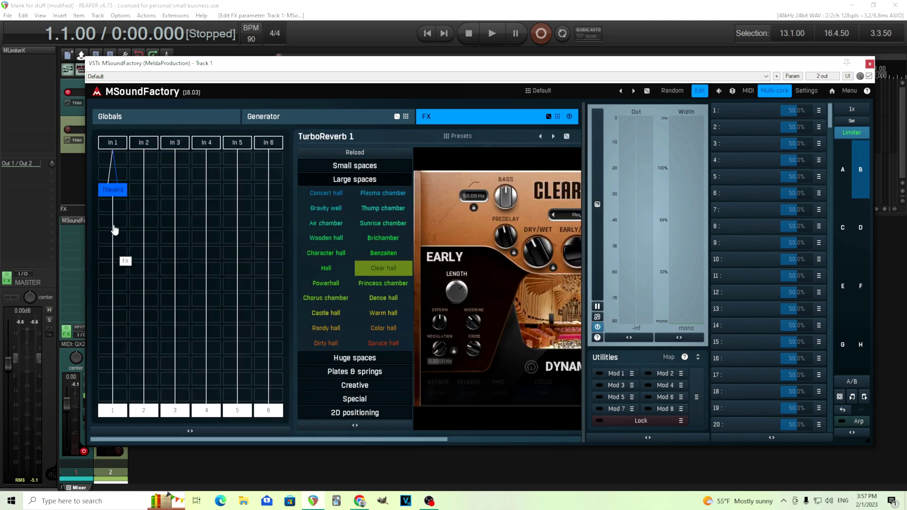
click(115, 230)
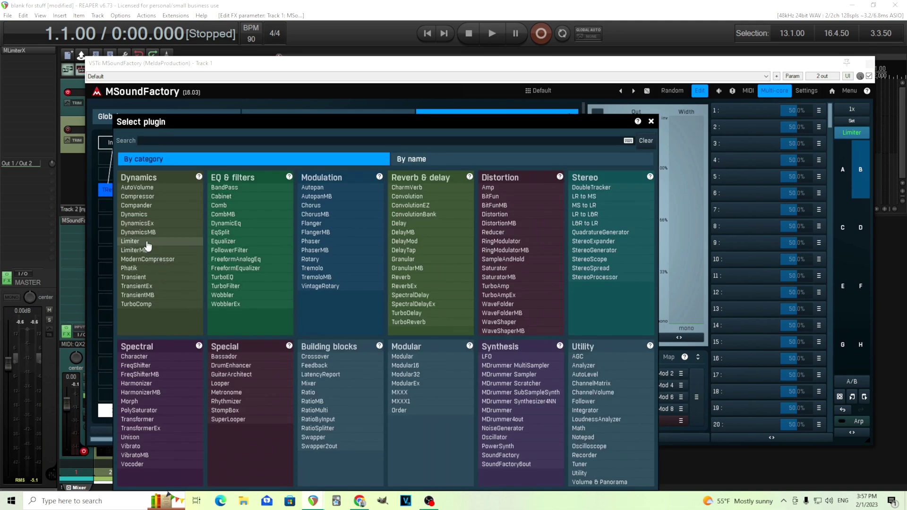
Step: Add a Limiter (-1.05 dB ceiling) after TurboReverb 1 and drag the reverb's DRY/WET to 24.8%
click(130, 241)
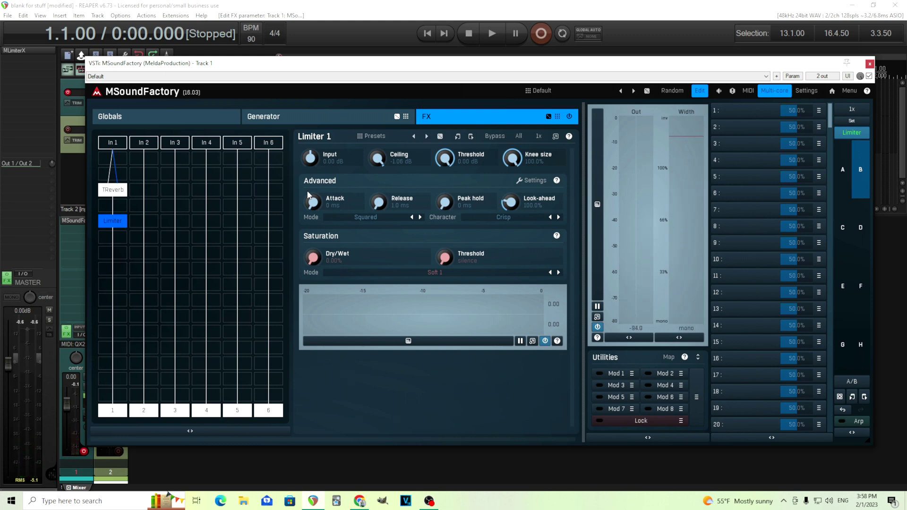
click(114, 192)
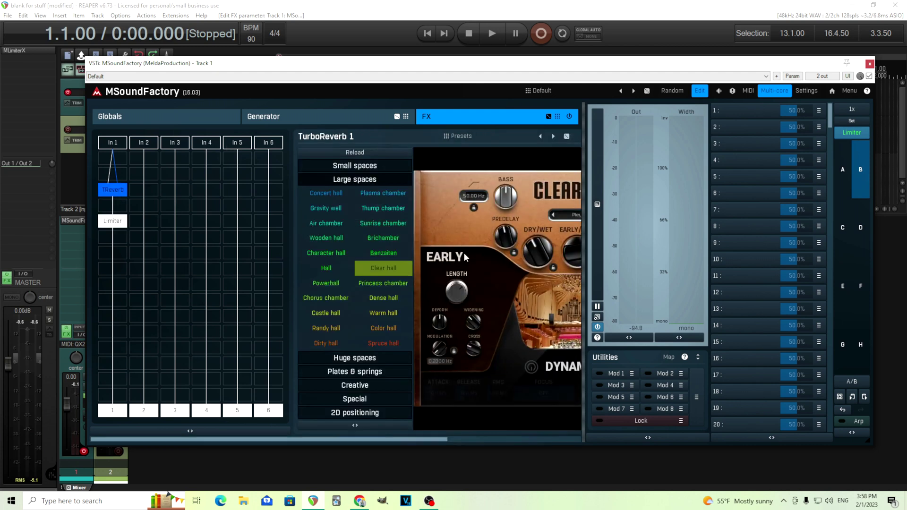
drag(535, 257, 535, 269)
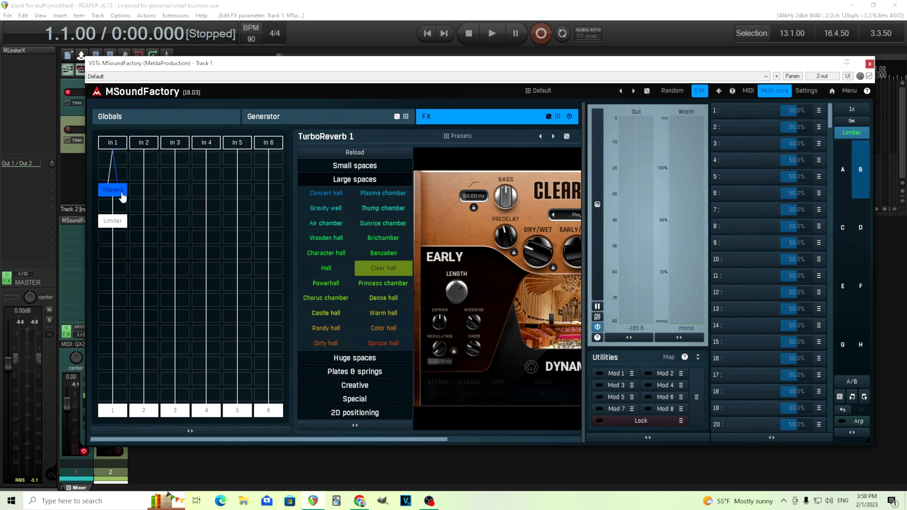
Step: Set GranularSampler 1's Width to 0% and insert Chorus 1 below it, ahead of the Mixer
click(283, 124)
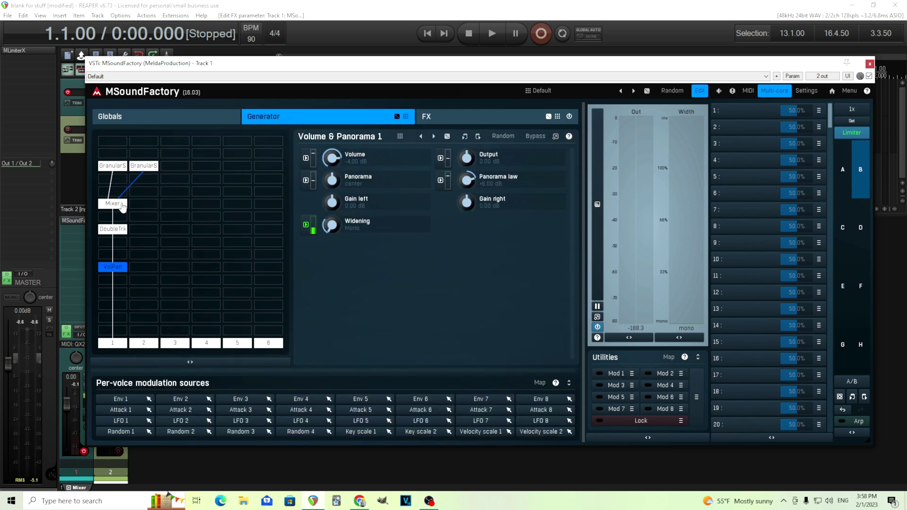
click(115, 173)
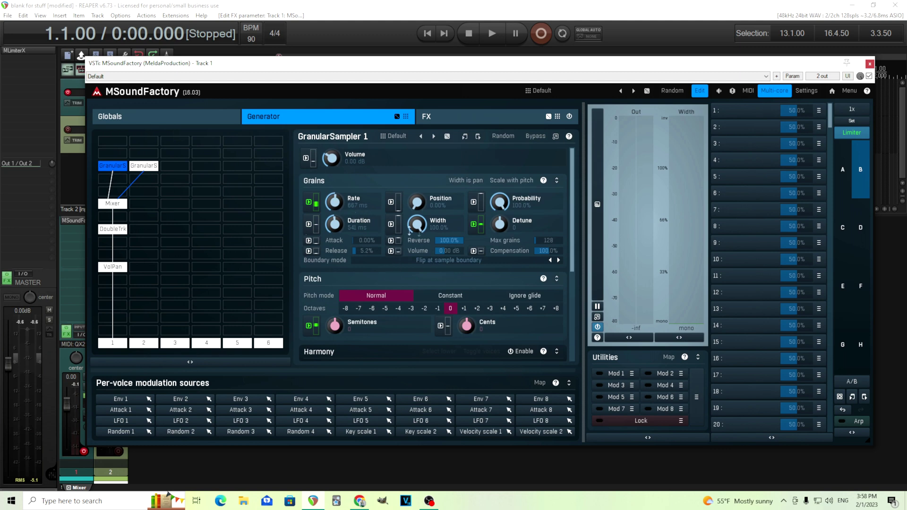
drag(417, 224, 417, 255)
double_click(114, 183)
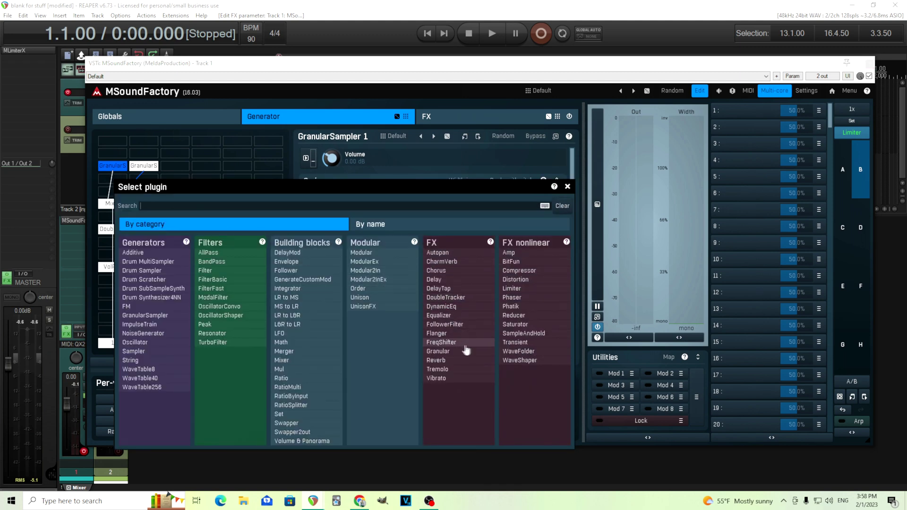
click(472, 271)
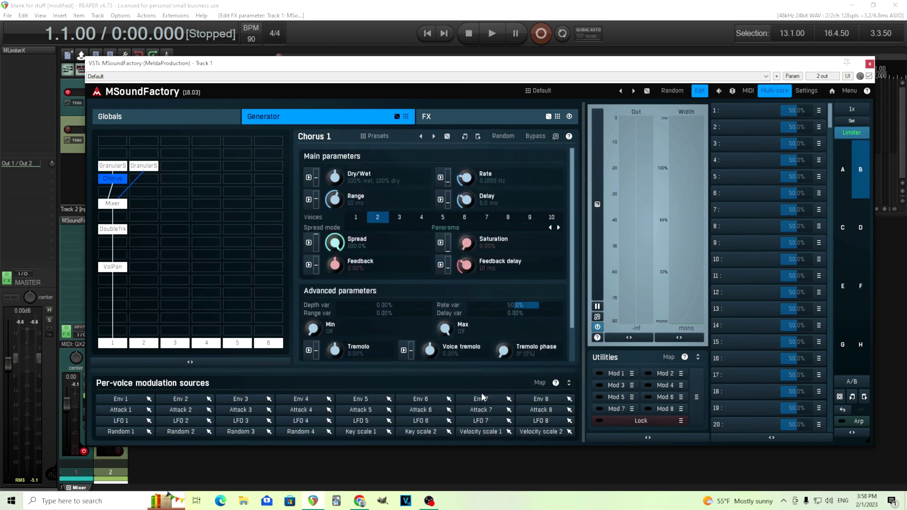
Step: Load the Vocal Chorus preset from the Zentralmassiv Singleband WIP folder onto Chorus 1
click(377, 138)
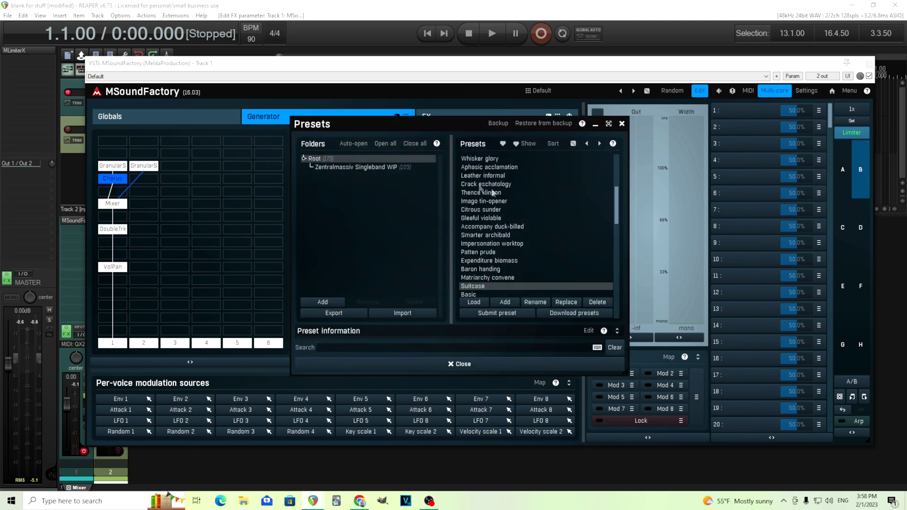
scroll(517, 203, up, 5)
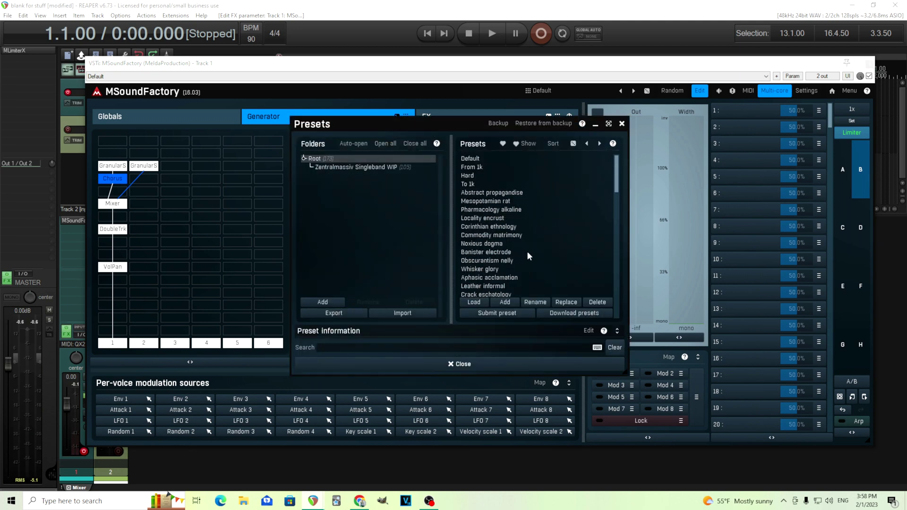
click(480, 168)
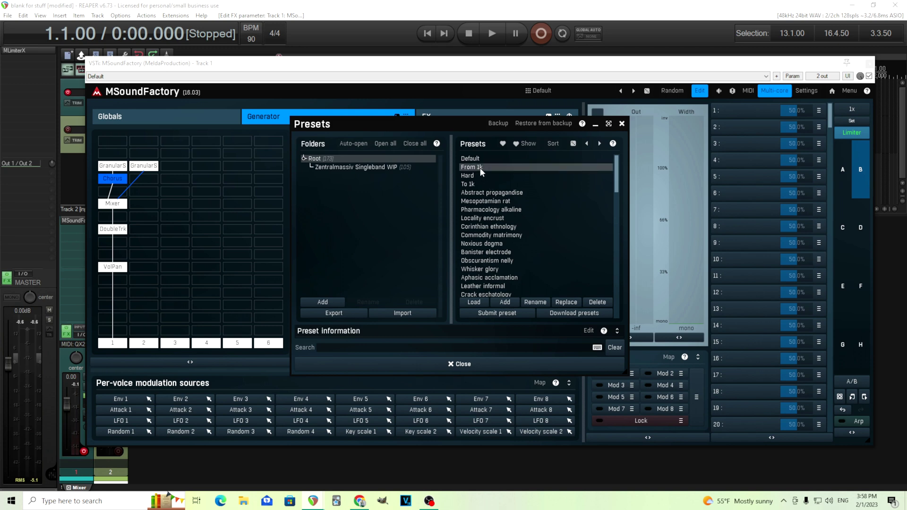
click(404, 167)
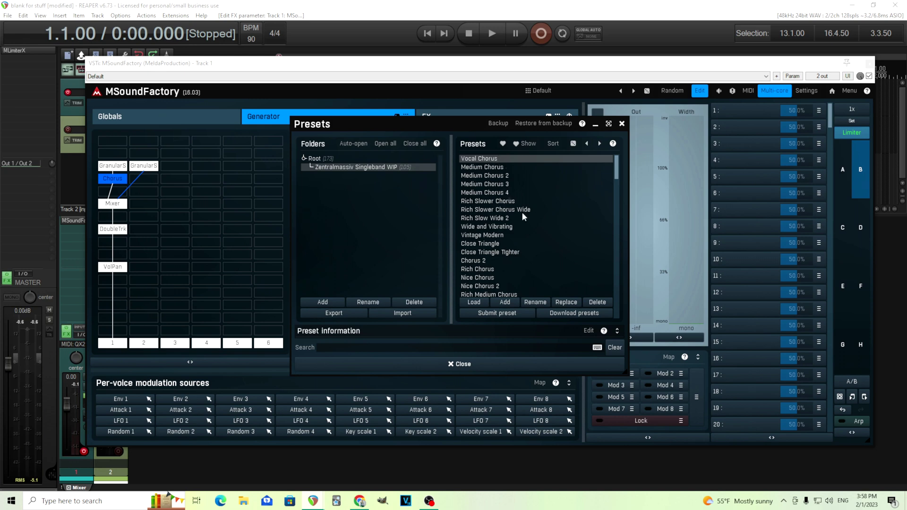
click(518, 366)
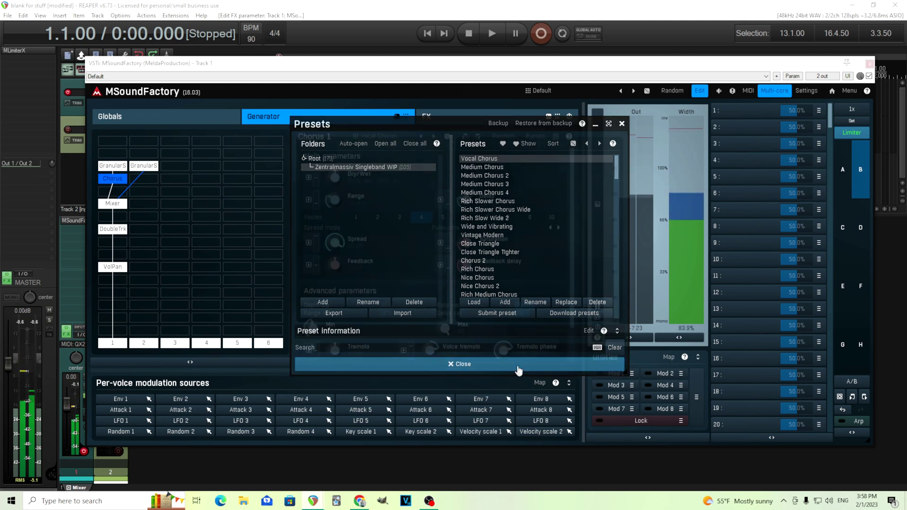
Step: Delete Chorus 1 from the Generator grid and TurboReverb 1 from the FX chain, then reselect GranularSampler 1
right_click(124, 178)
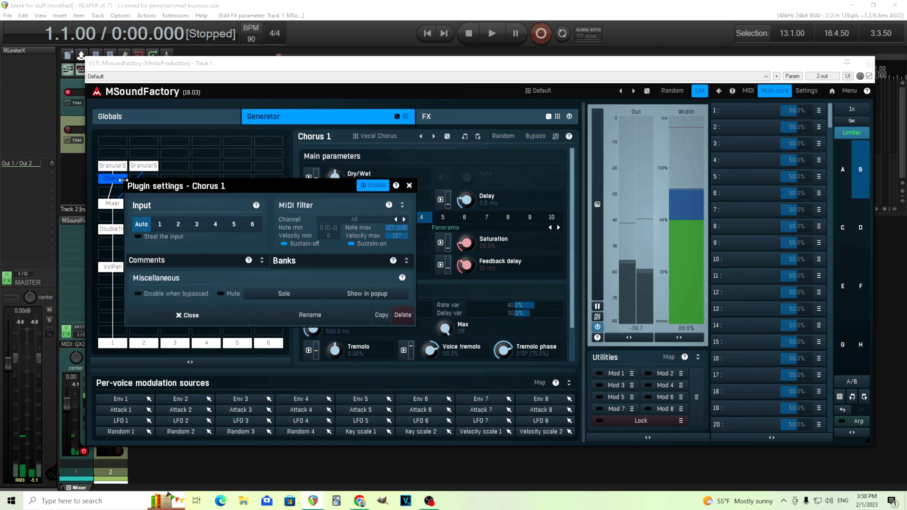
click(403, 315)
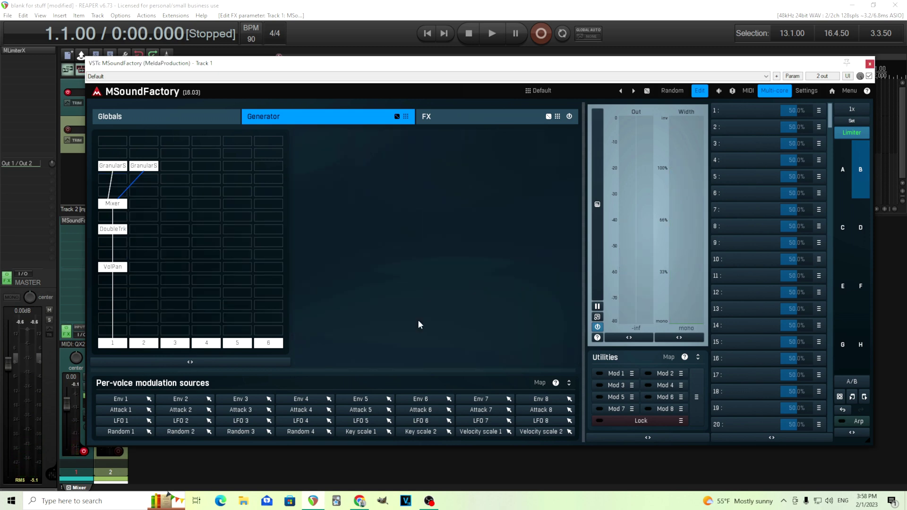
click(442, 123)
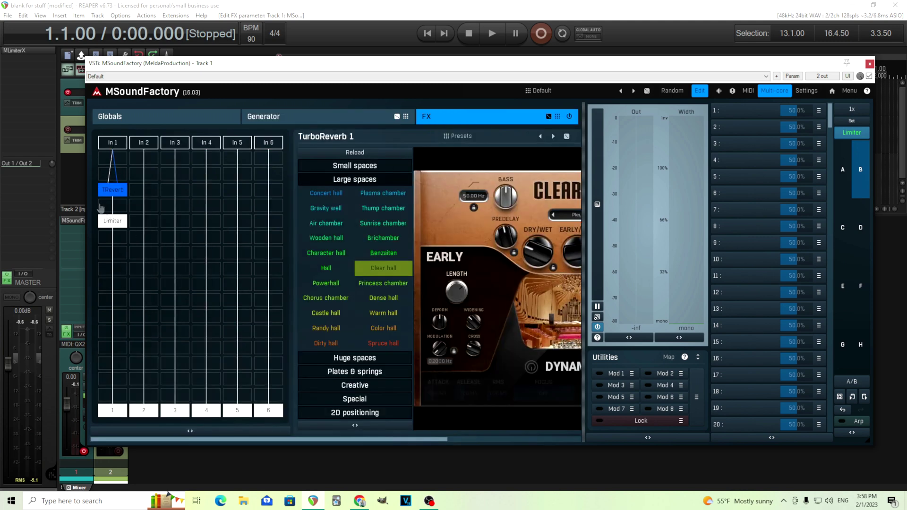
key(Delete)
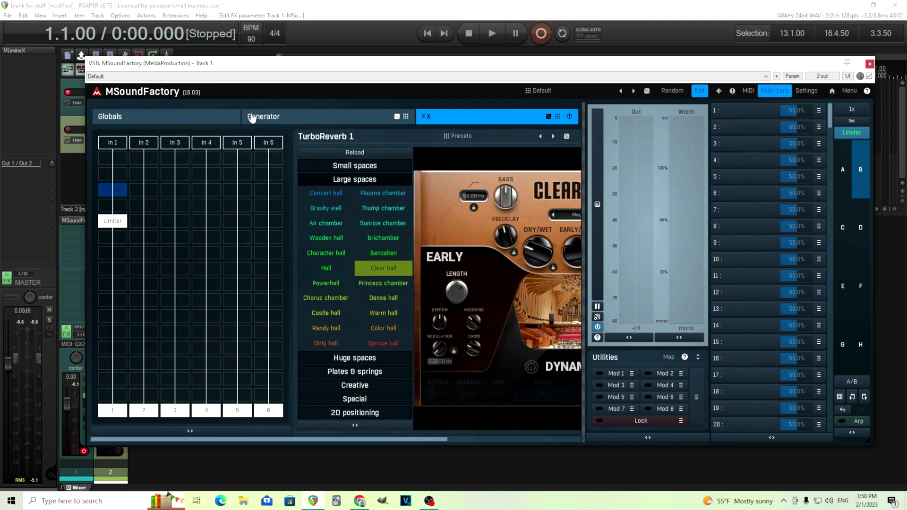
click(252, 119)
click(116, 167)
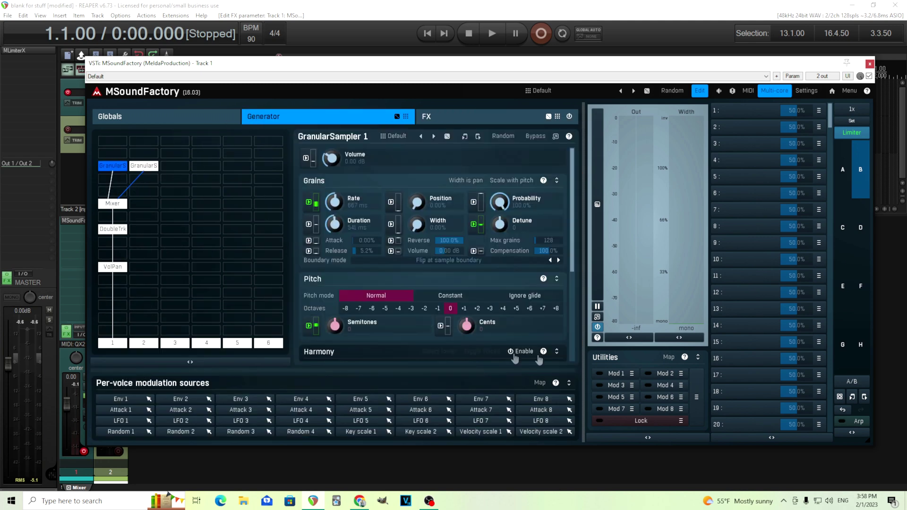
Step: Audition Metal Bar.wav and Roll Drum.wav, then load Scrap Metal.wav from Impacts/Drum into GranularSampler 1
click(556, 136)
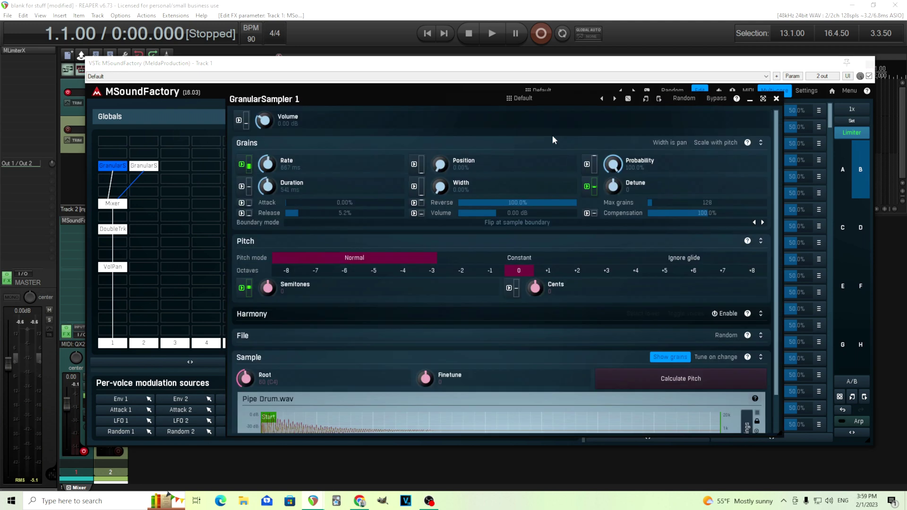
click(762, 338)
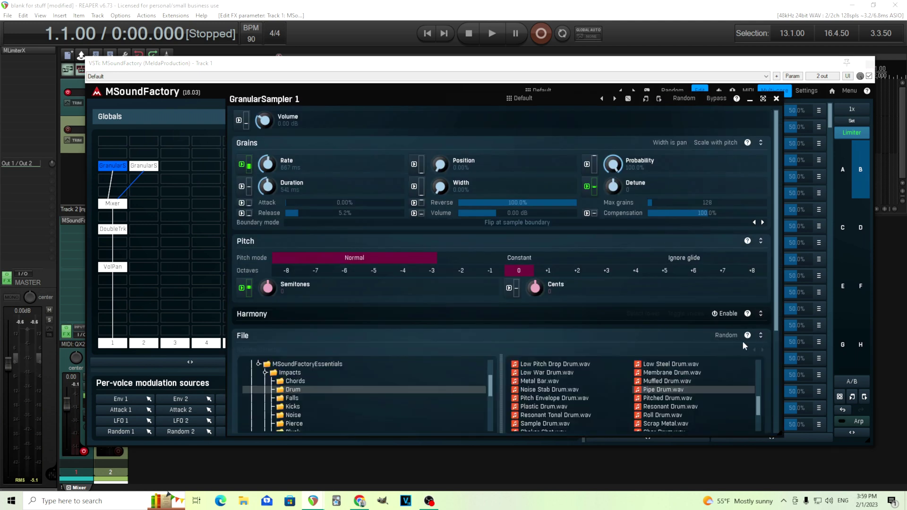
scroll(520, 283, down, 3)
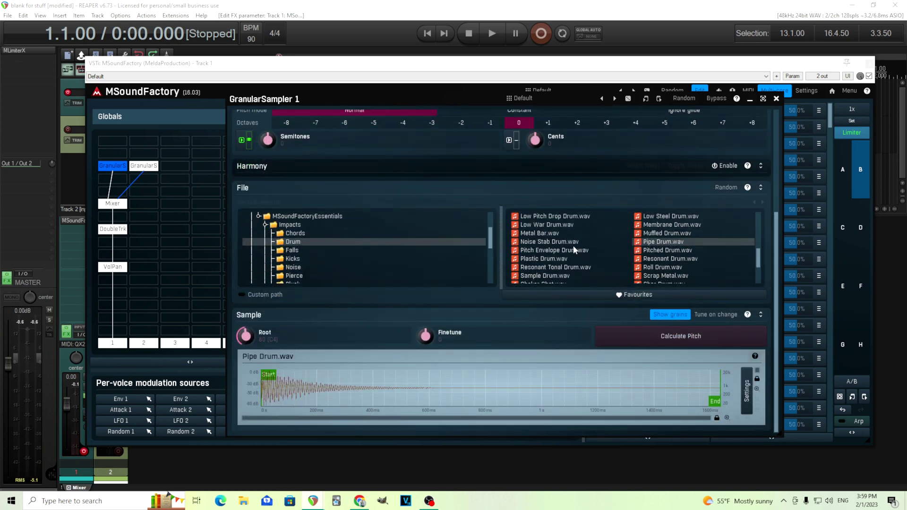
click(557, 234)
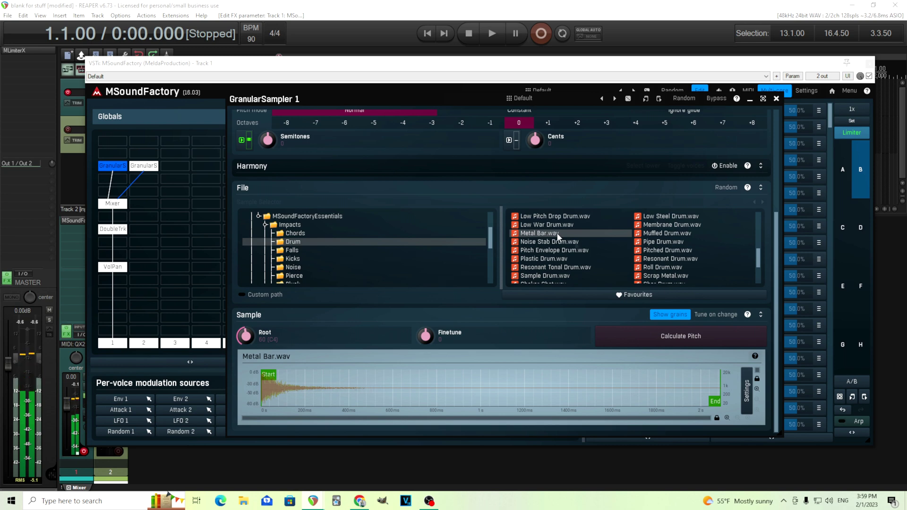
click(676, 268)
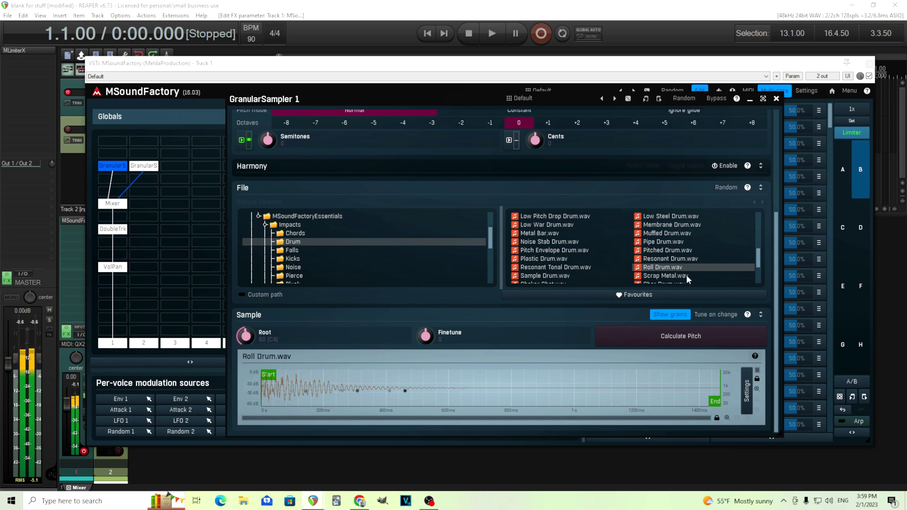
click(688, 276)
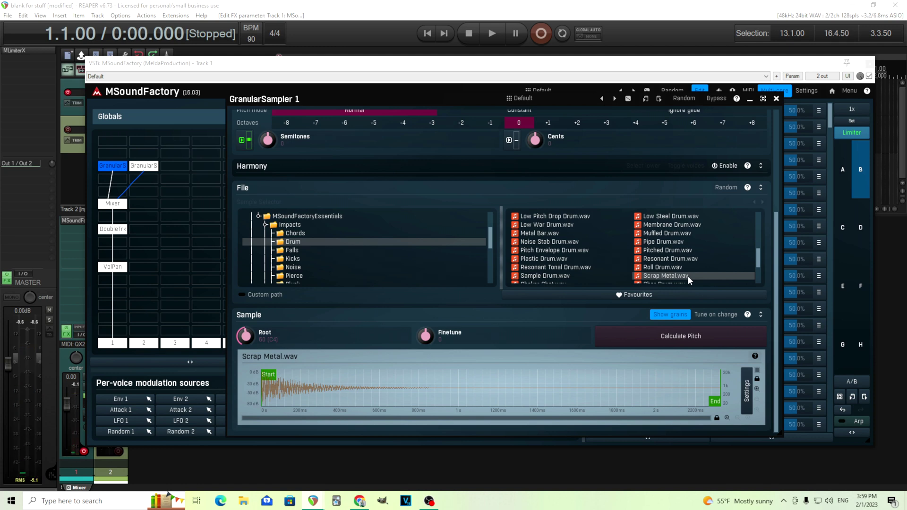
click(143, 166)
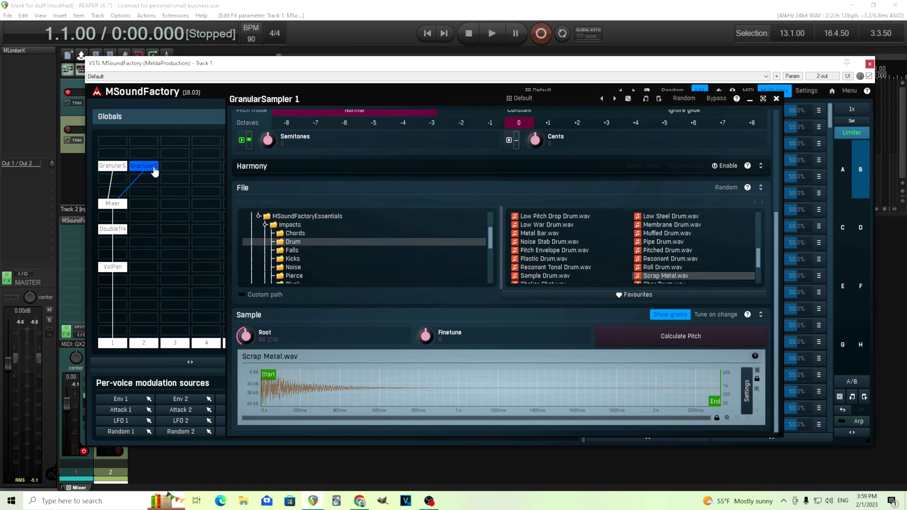
click(119, 168)
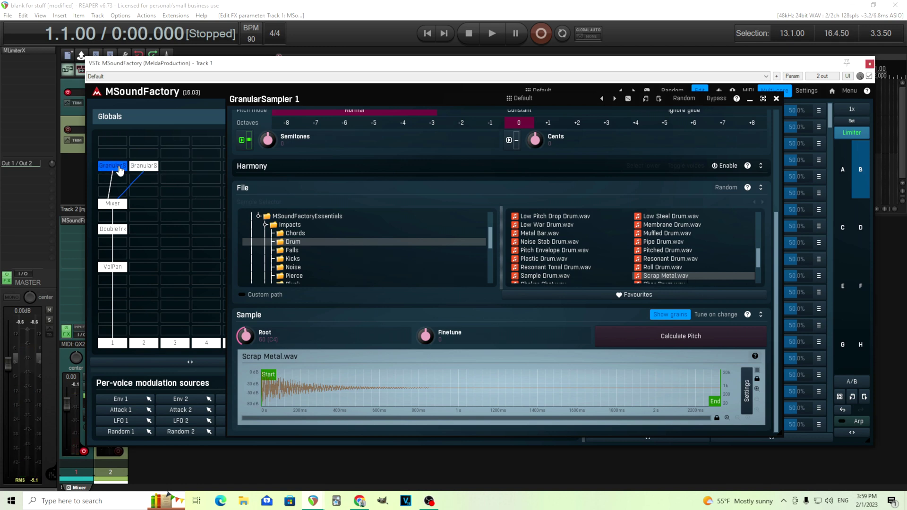